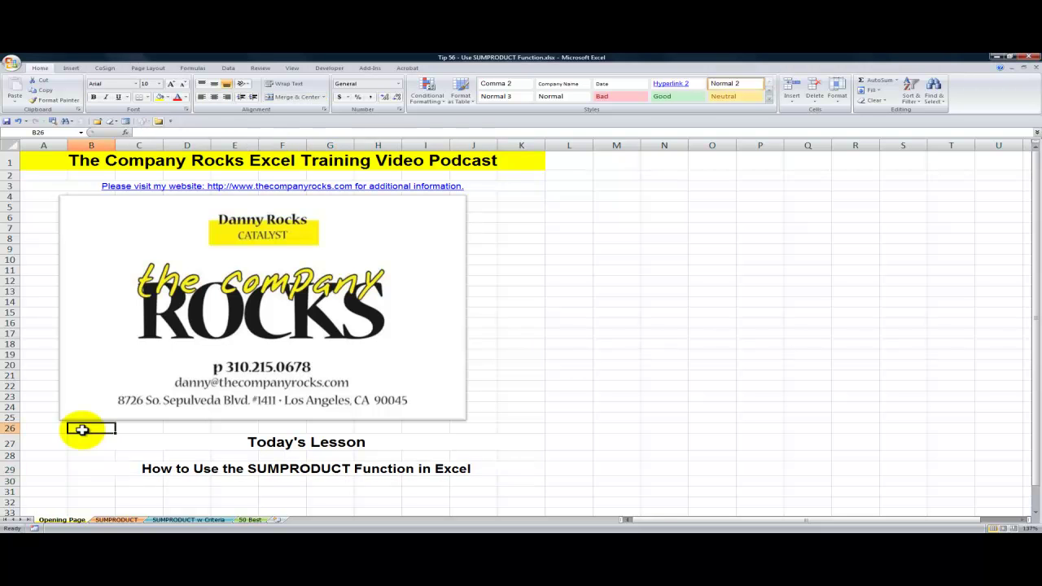
Go to the SUMPRODUCT worksheet and examine the inventory value cell and the first product's code, unit cost and in-stock cells
{"action": "left_click", "coordinate": [95, 468]}
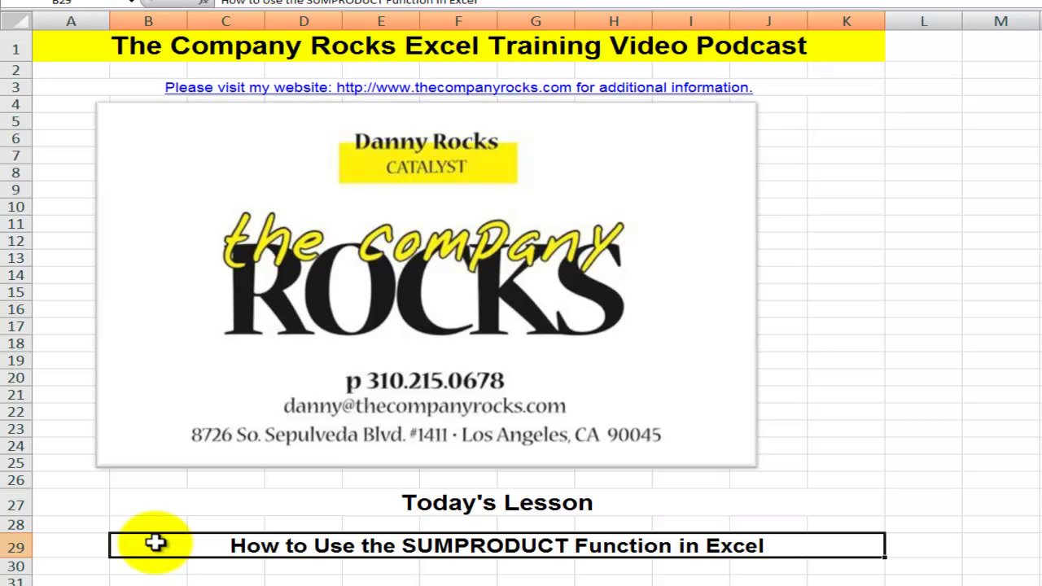
{"action": "key", "text": "ctrl+Page_Down"}
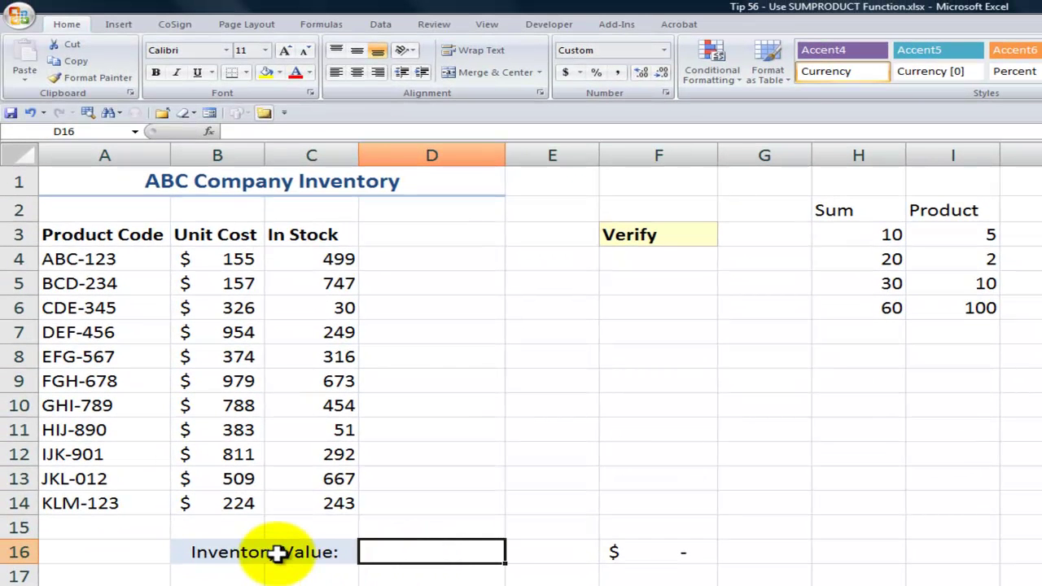
{"action": "left_click", "coordinate": [277, 554]}
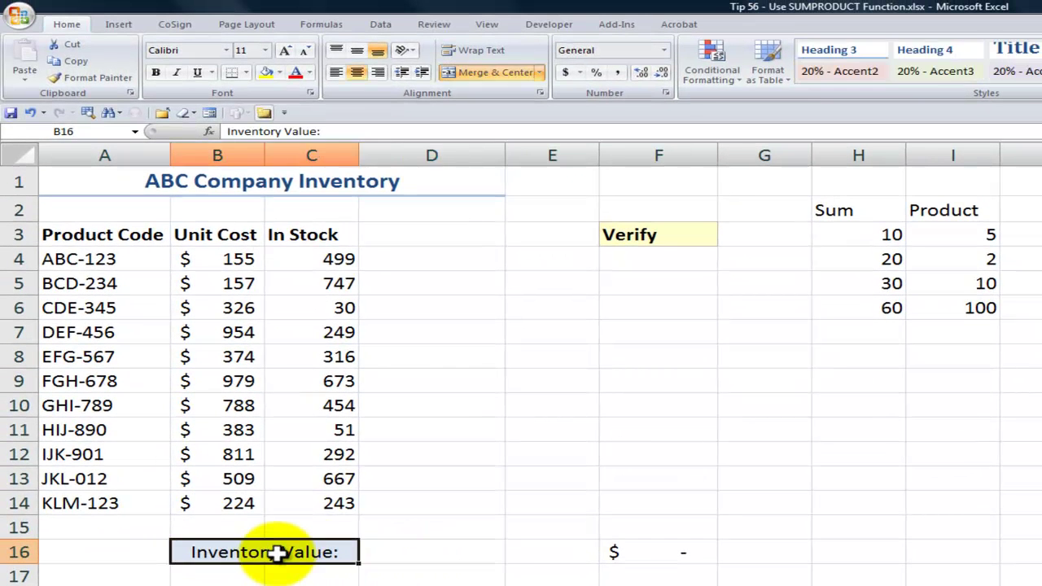
{"action": "left_click", "coordinate": [399, 551]}
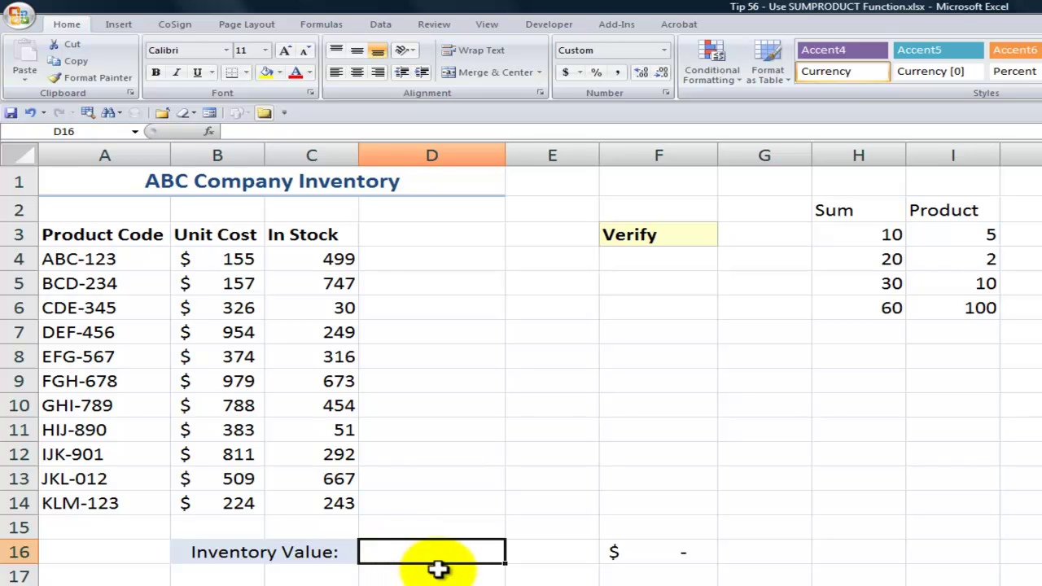
{"action": "left_click", "coordinate": [143, 259]}
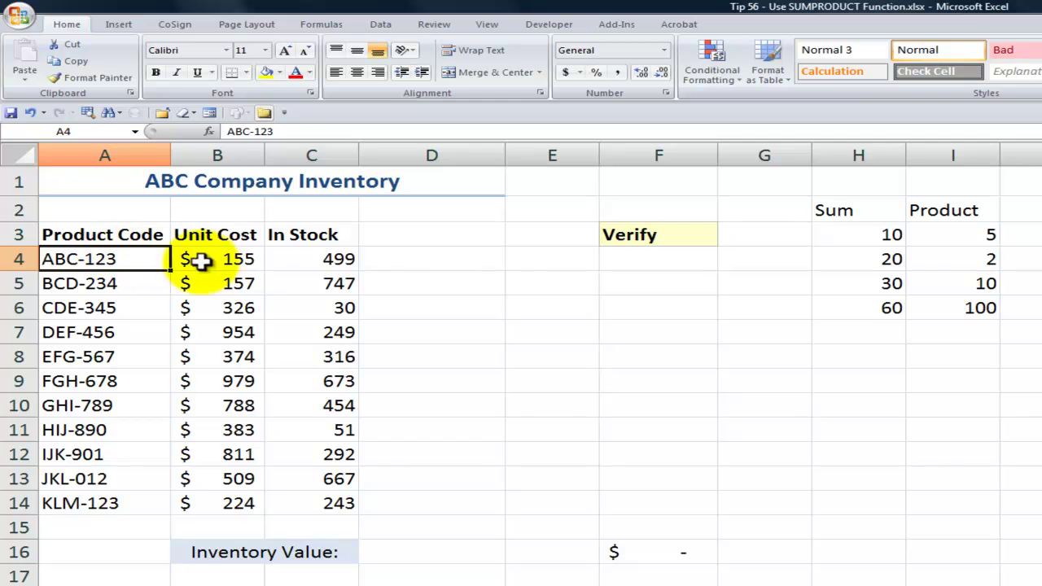
{"action": "left_click", "coordinate": [233, 259]}
{"action": "left_click", "coordinate": [277, 254]}
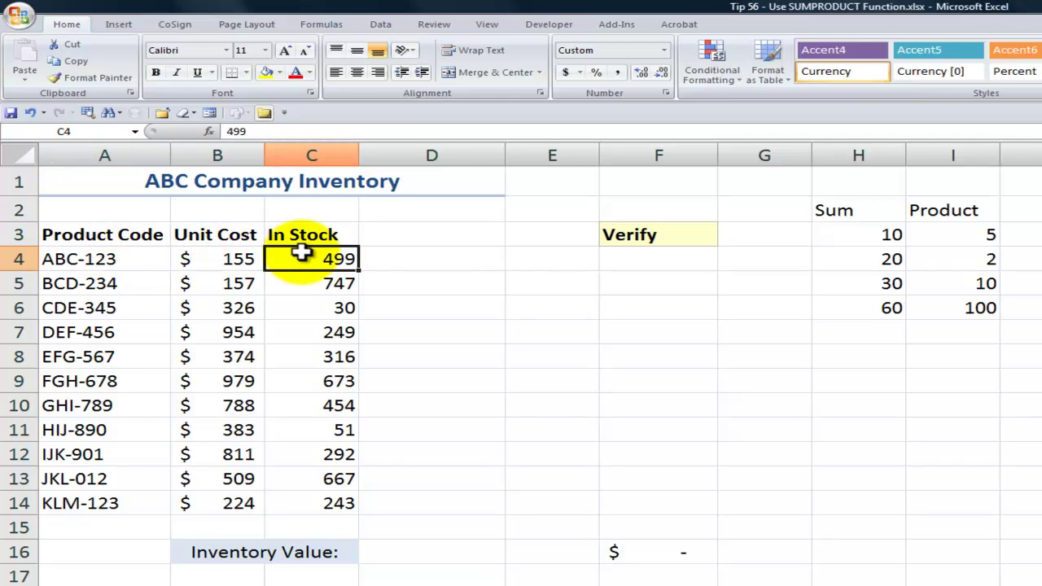
Try a row-by-row calculation for product ABC-123 by entering =B4*C4 in cell D4
{"action": "left_click", "coordinate": [408, 255]}
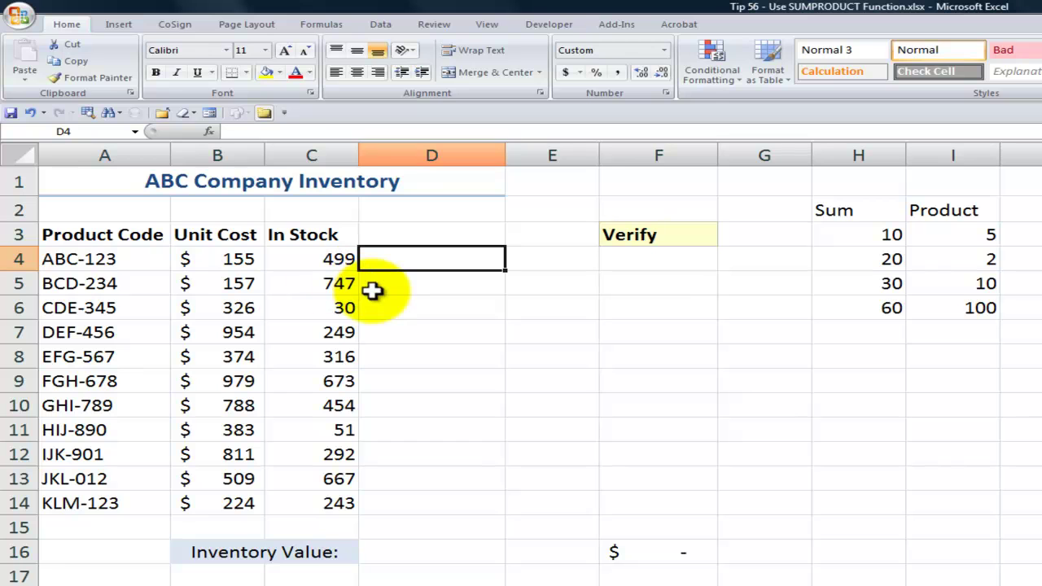
{"action": "type", "text": "="}
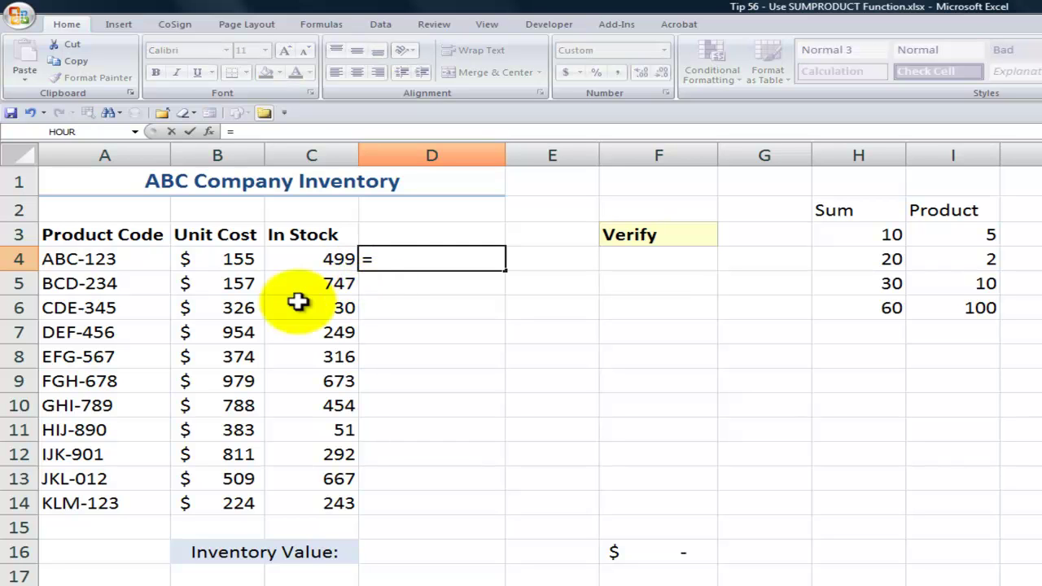
{"action": "left_click", "coordinate": [220, 260]}
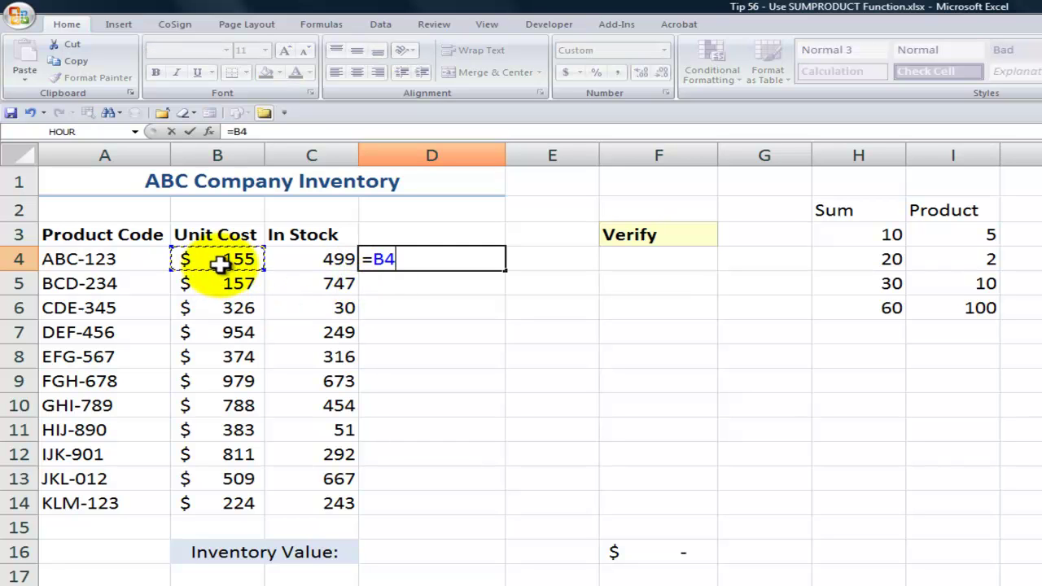
{"action": "type", "text": "*"}
{"action": "left_click", "coordinate": [316, 257]}
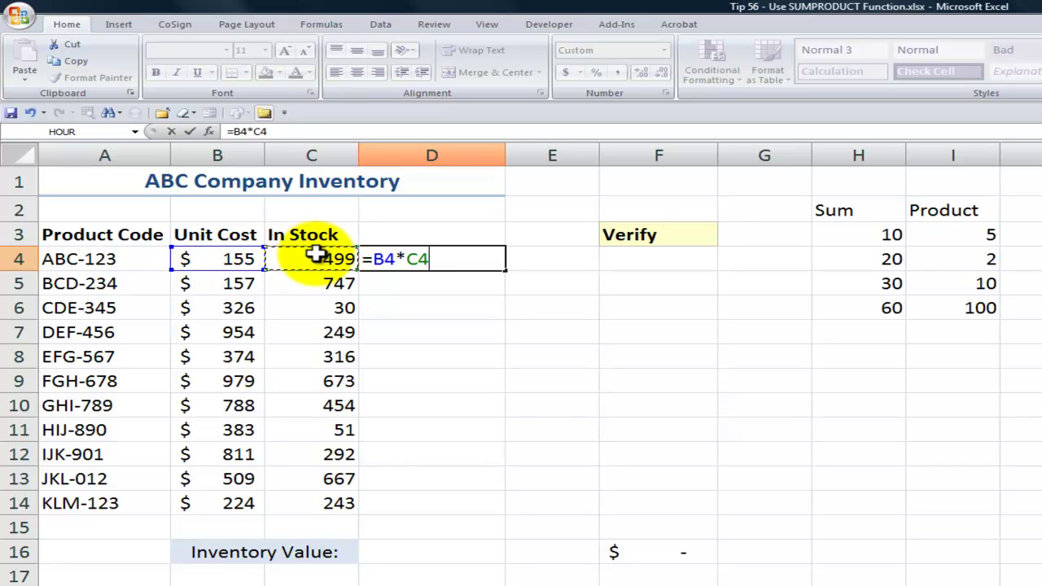
{"action": "key", "text": "ctrl+Return"}
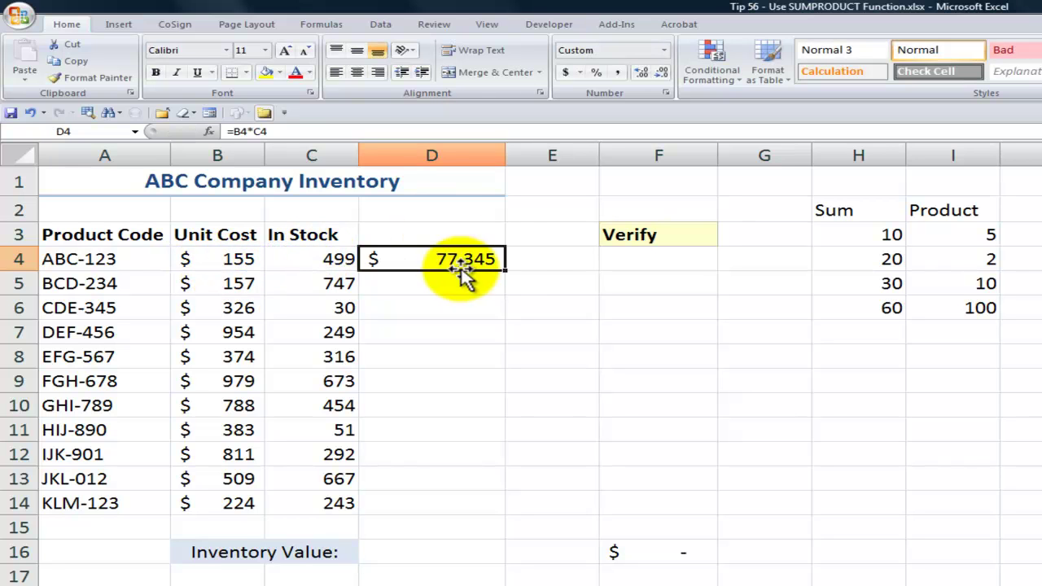
{"action": "mouse_move", "coordinate": [508, 273]}
{"action": "left_mouse_down"}
{"action": "mouse_move", "coordinate": [511, 340]}
{"action": "mouse_move", "coordinate": [507, 275]}
{"action": "left_mouse_up"}
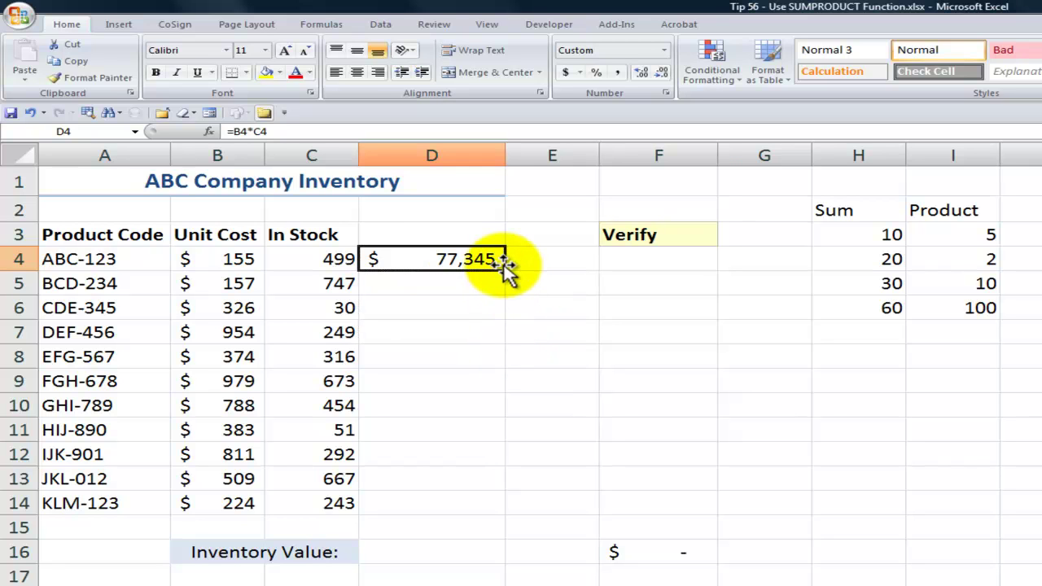
{"action": "left_click_drag", "start_coordinate": [505, 262], "coordinate": [506, 263]}
Calculate the inventory value in D16 with a SUMPRODUCT formula using B4:B14 as Array1 and C4:C14 as Array2
{"action": "left_click", "coordinate": [407, 551]}
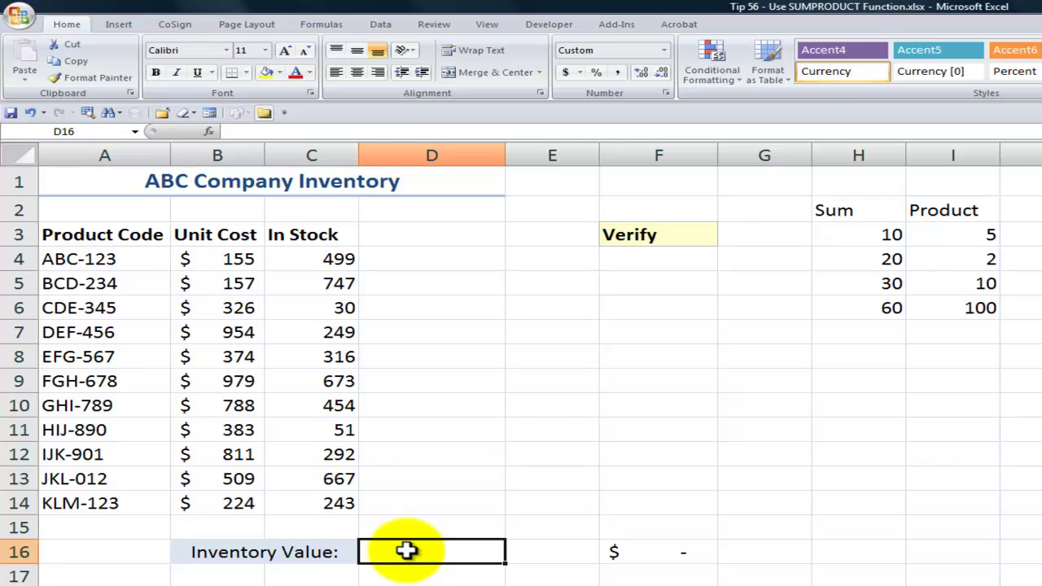
{"action": "type", "text": "=s"}
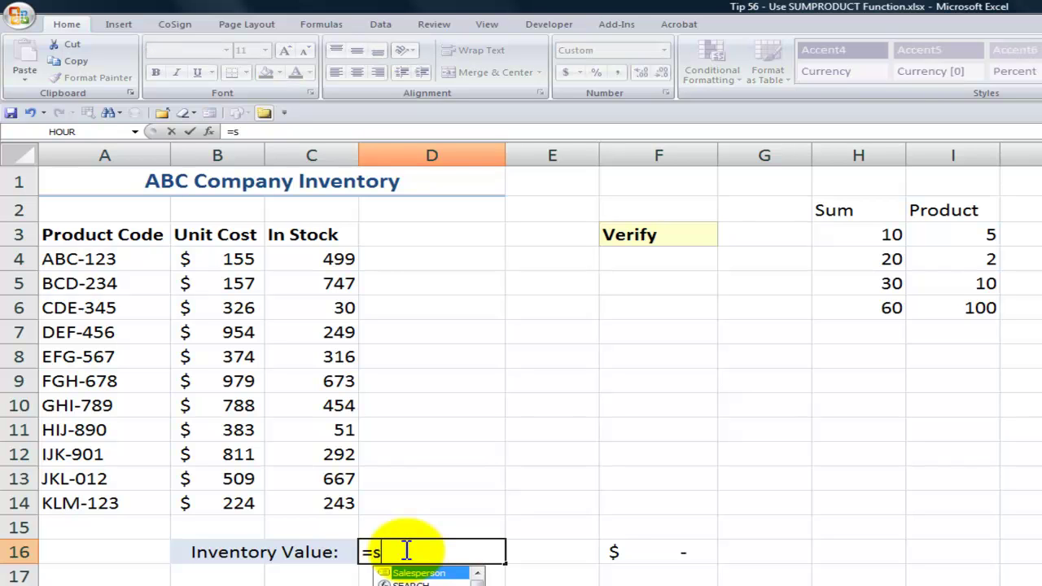
{"action": "type", "text": "ump"}
{"action": "key", "text": "Tab"}
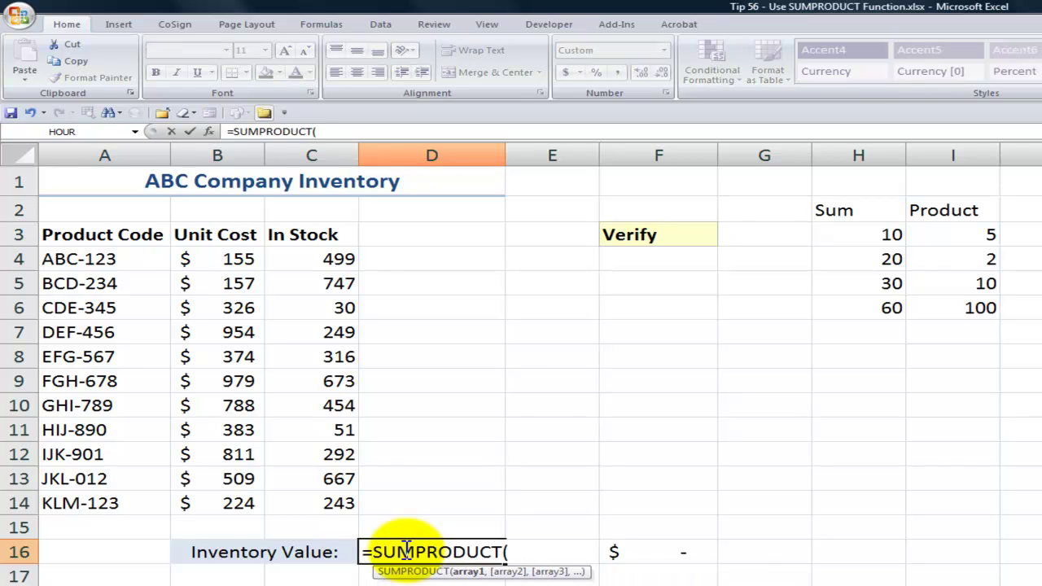
{"action": "key", "text": "ctrl+a"}
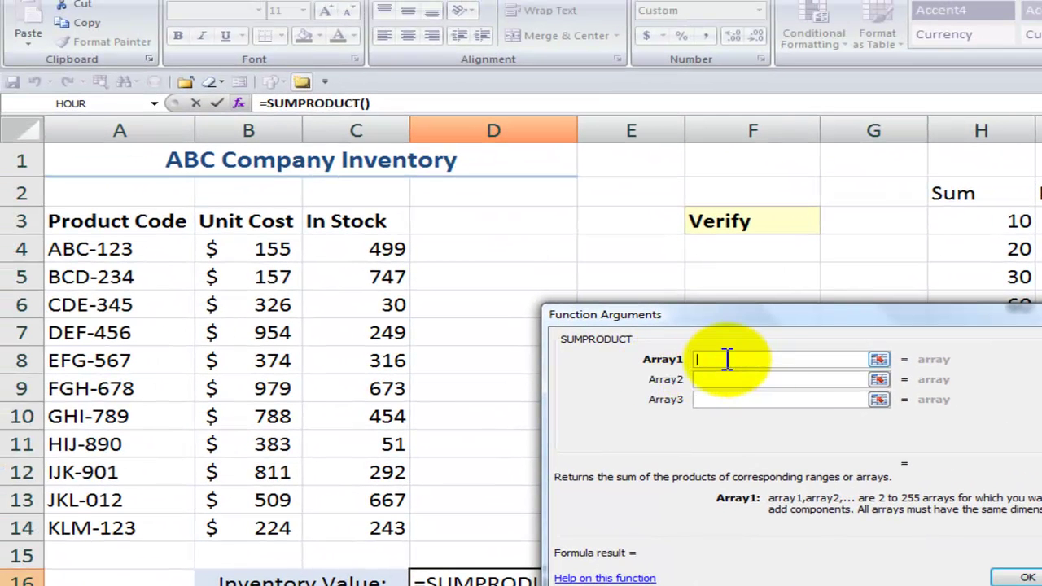
{"action": "left_click_drag", "start_coordinate": [272, 244], "coordinate": [285, 513]}
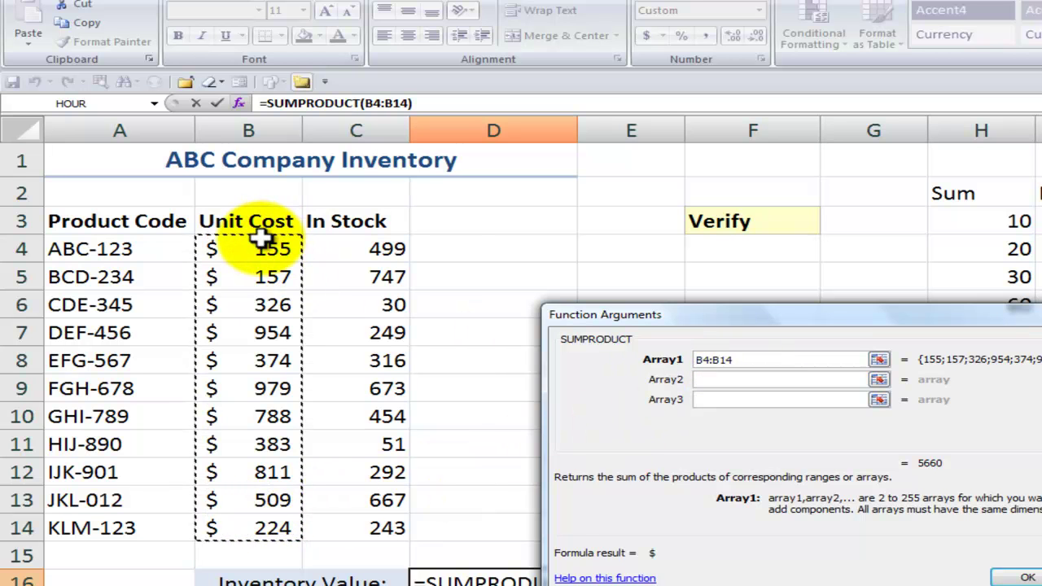
{"action": "left_click", "coordinate": [720, 383]}
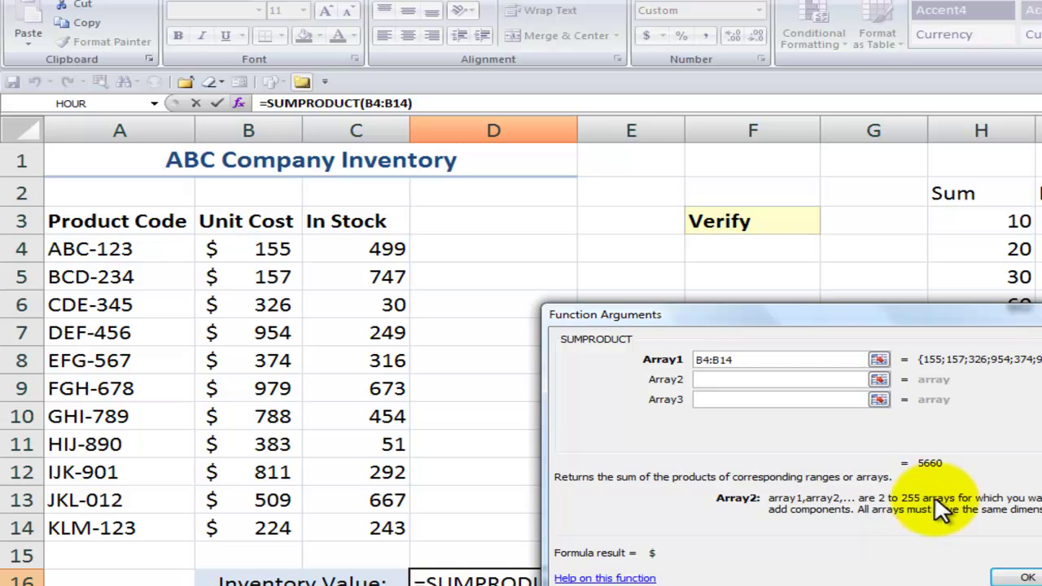
{"action": "left_click", "coordinate": [359, 248]}
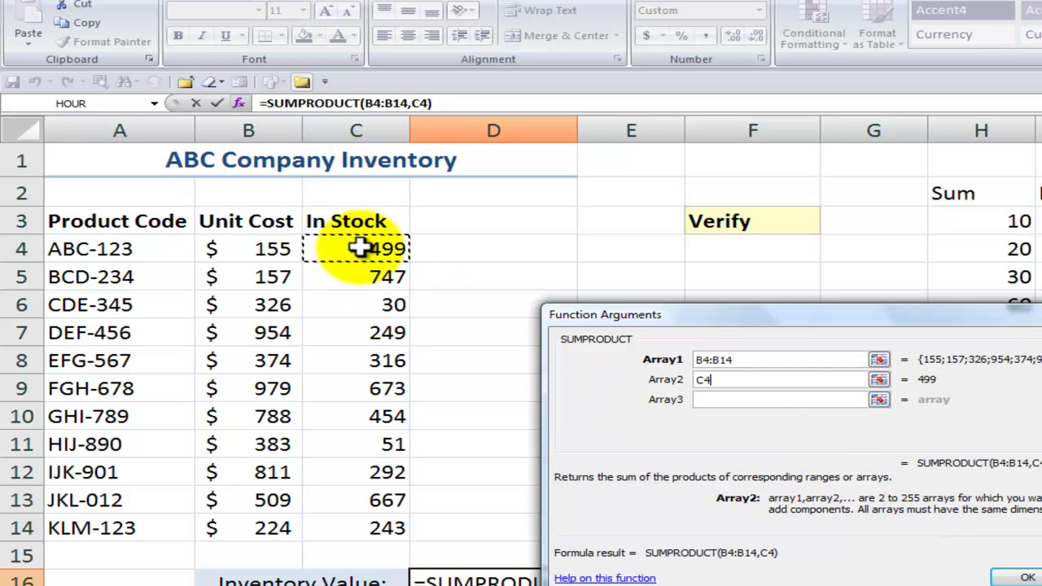
{"action": "left_click_drag", "start_coordinate": [359, 248], "coordinate": [371, 516]}
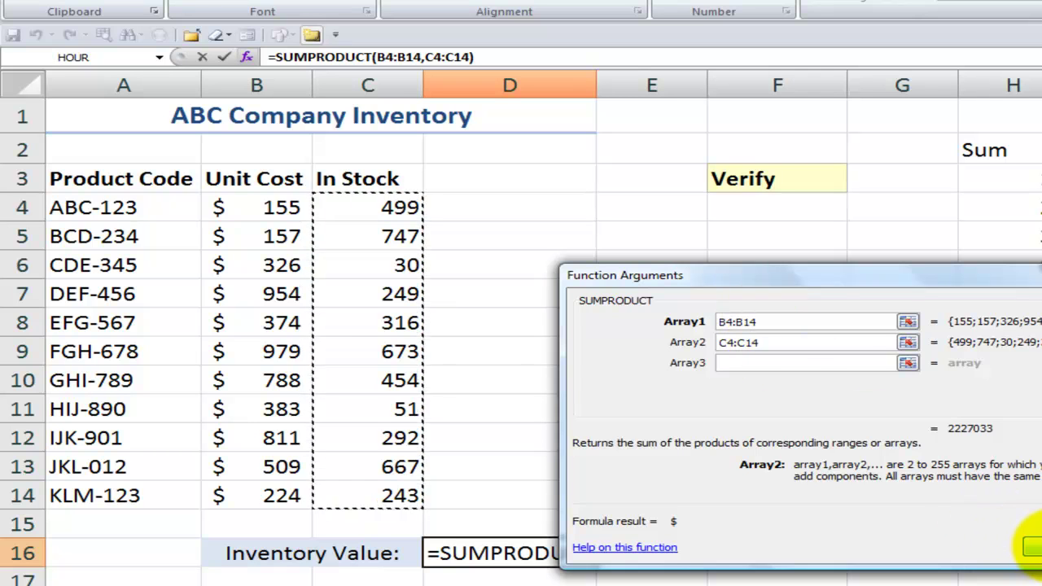
{"action": "left_click", "coordinate": [1032, 547]}
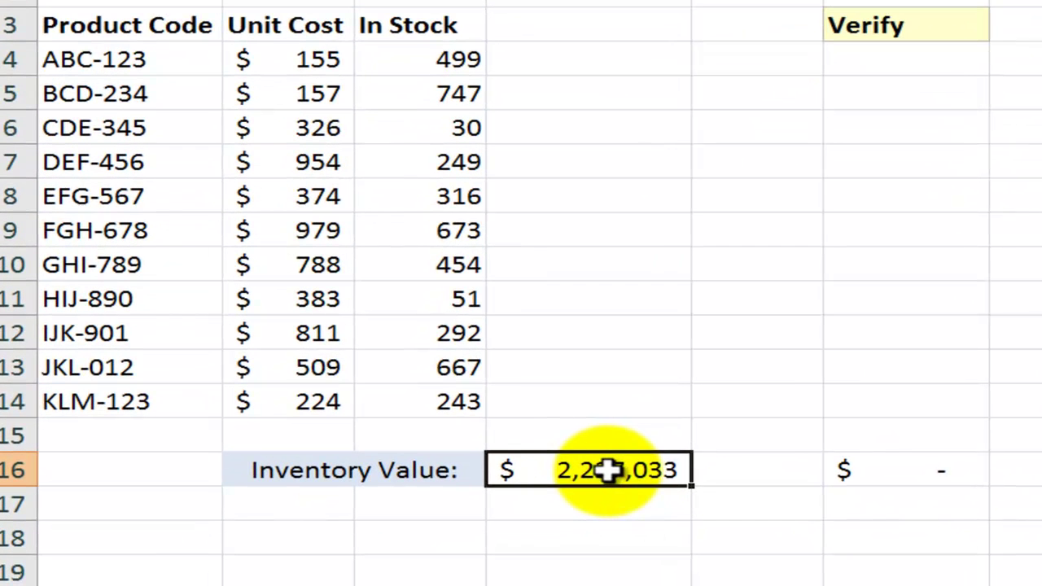
Examine the SUMPRODUCT formula in D16, highlighting its array1 argument, and leave the formula unedited
{"action": "double_click", "coordinate": [607, 470]}
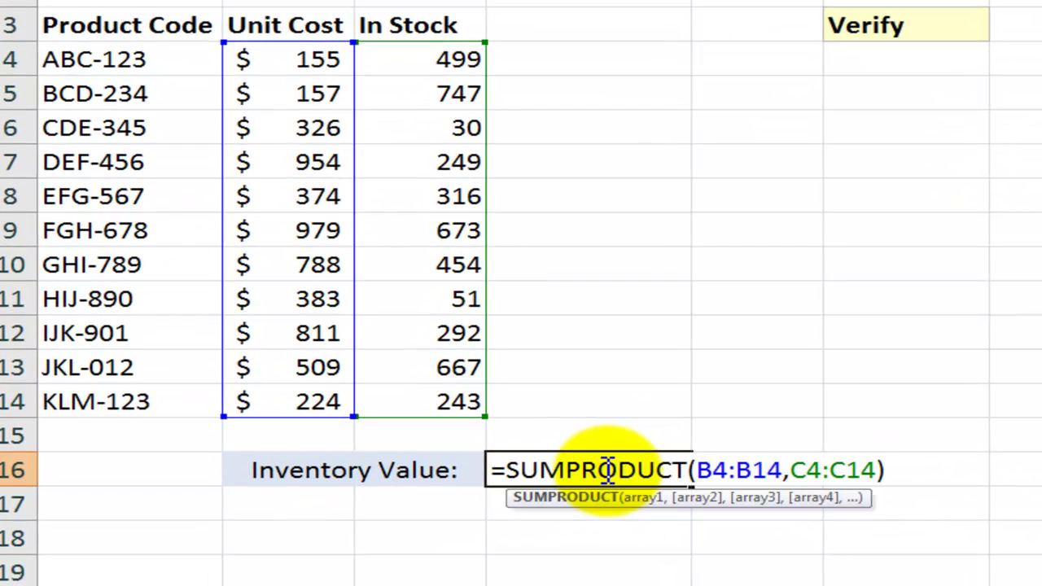
{"action": "left_click", "coordinate": [643, 499]}
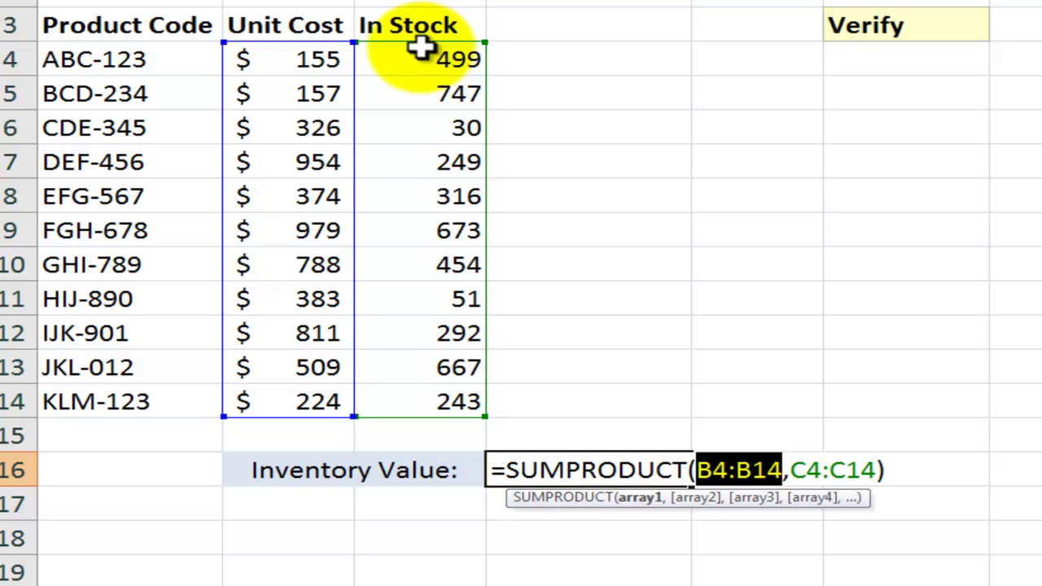
{"action": "key", "text": "ctrl+Return"}
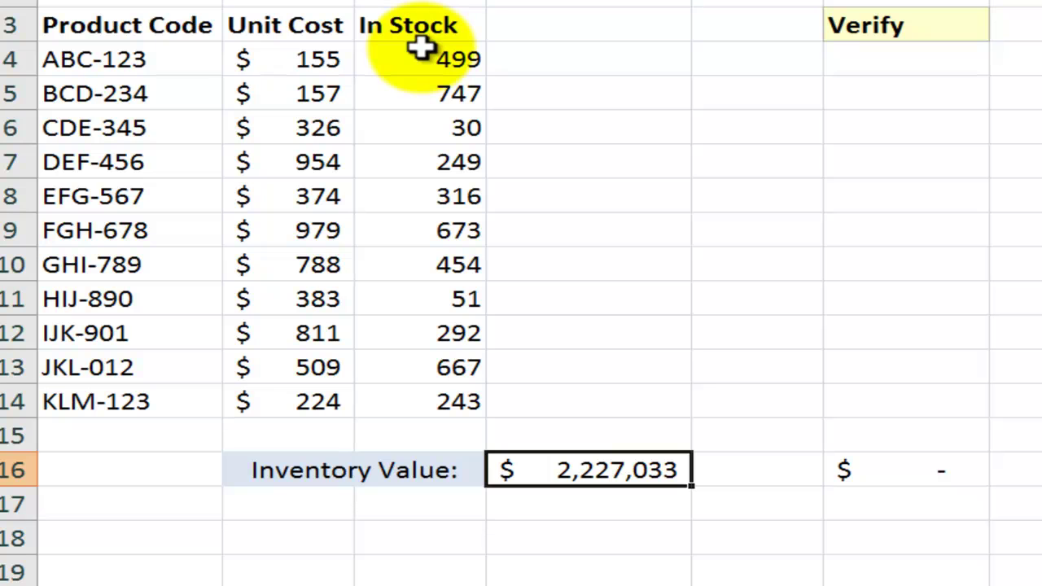
Enter =B4*C4 in cell D4 to multiply the first product's unit cost by its in-stock quantity
{"action": "left_click", "coordinate": [920, 25]}
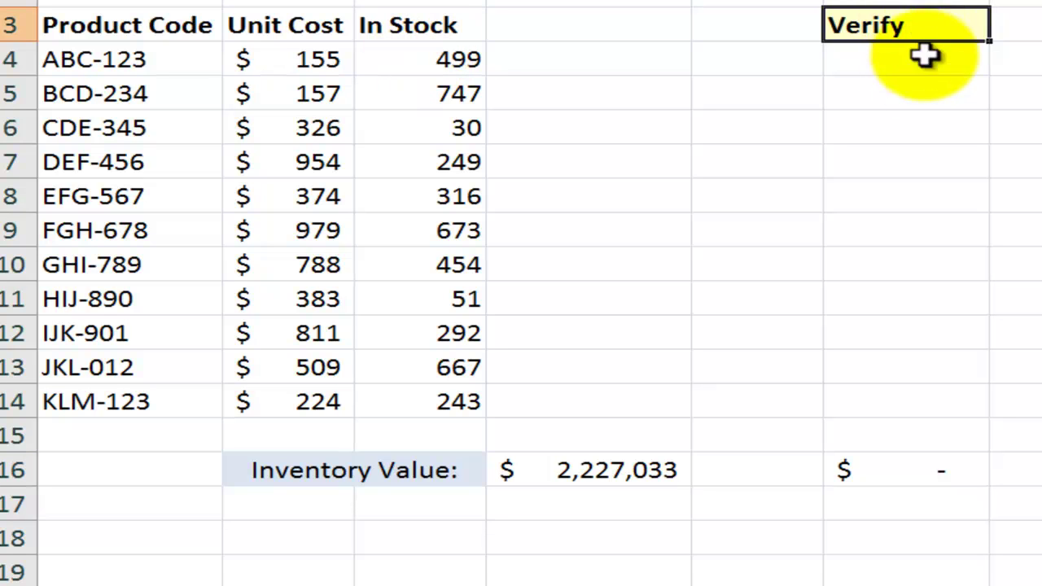
{"action": "left_click", "coordinate": [909, 59]}
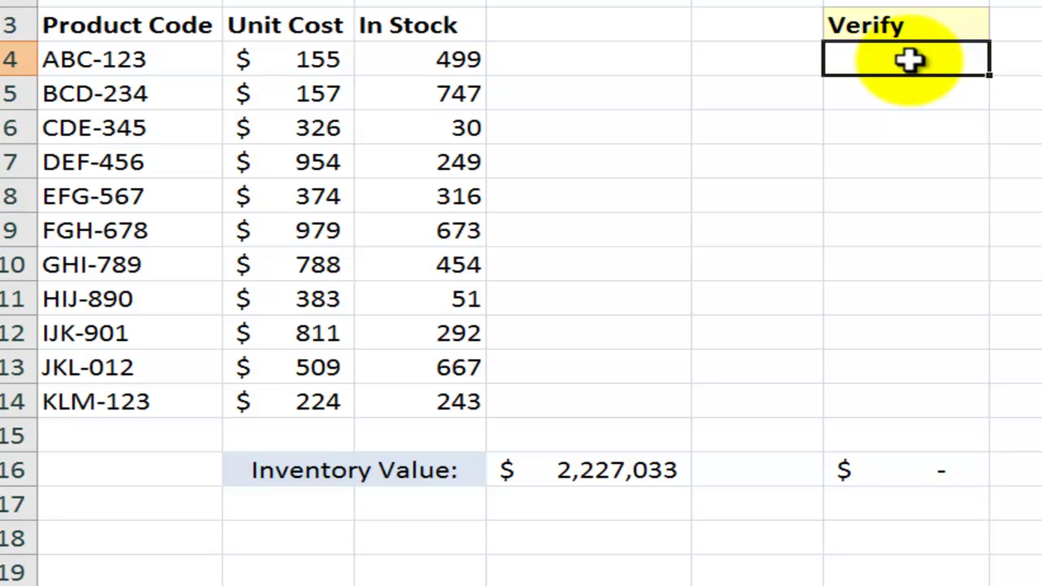
{"action": "left_click", "coordinate": [585, 56]}
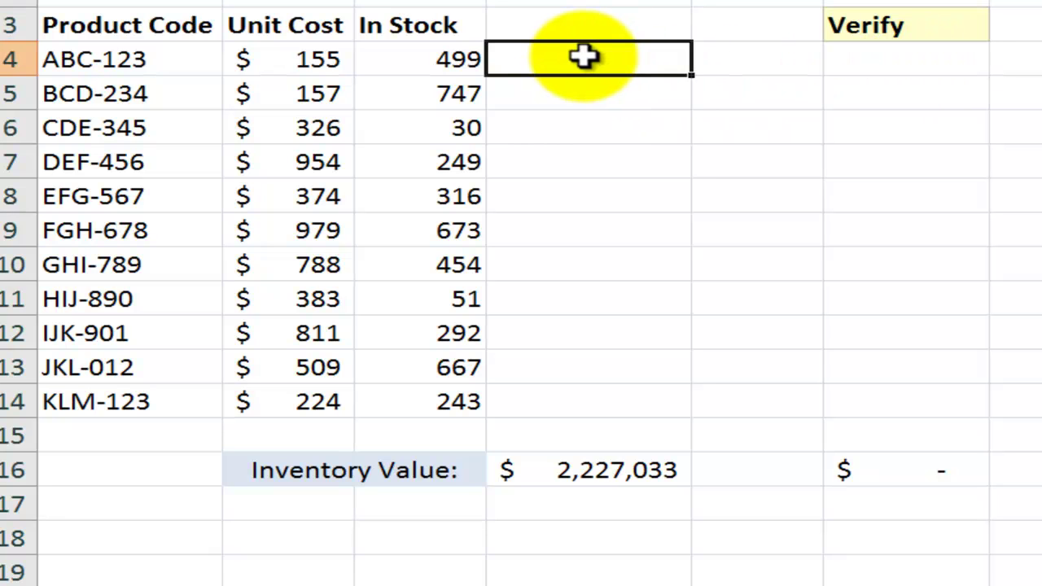
{"action": "type", "text": "="}
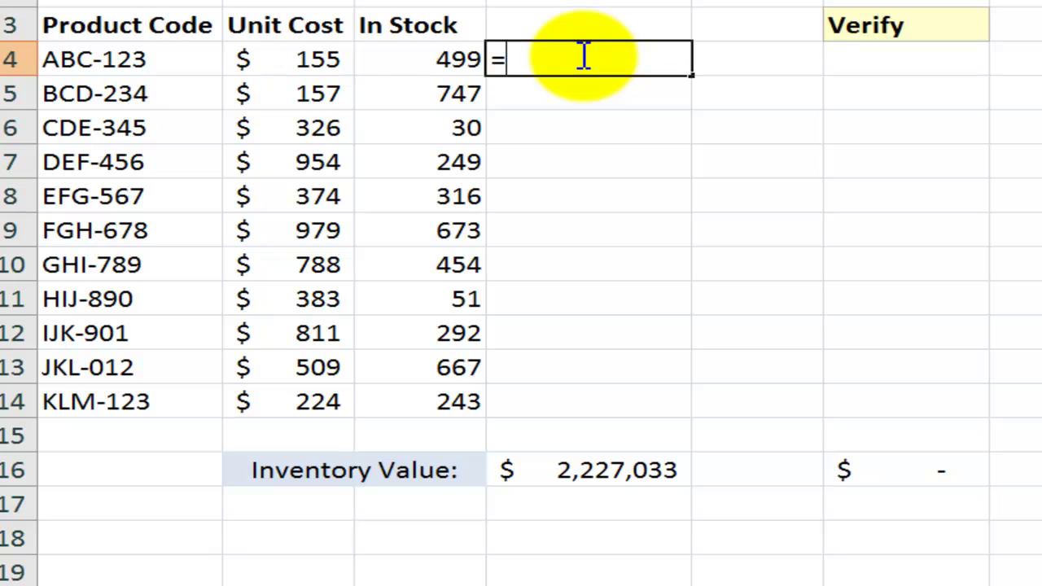
{"action": "left_click", "coordinate": [323, 62]}
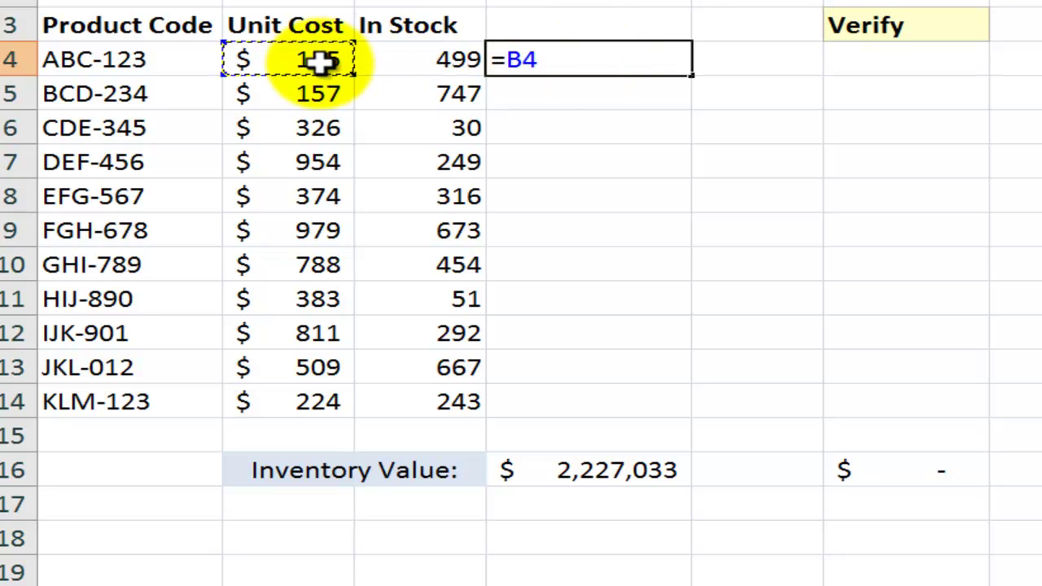
{"action": "type", "text": "*"}
{"action": "left_click", "coordinate": [414, 63]}
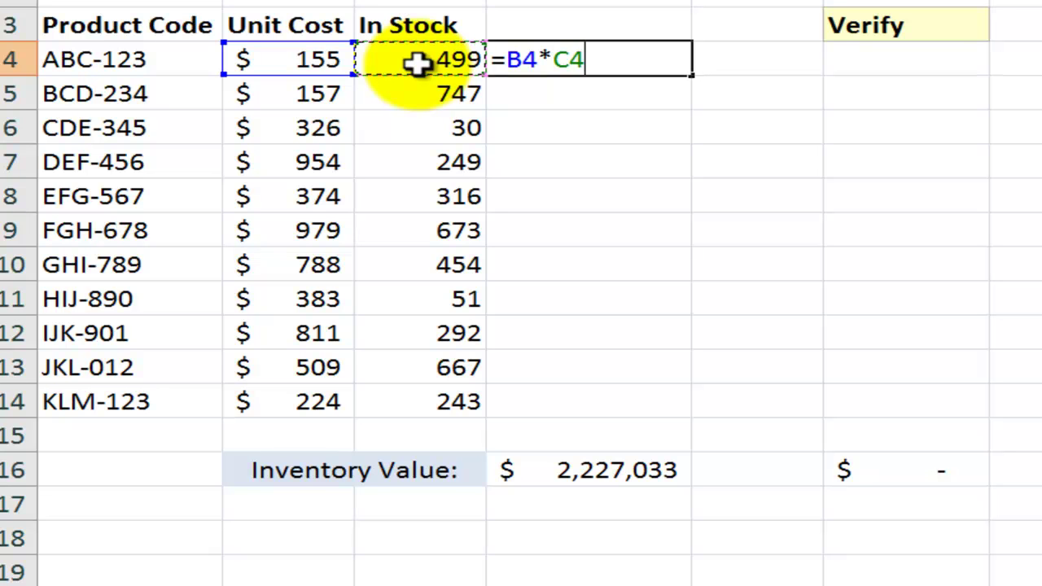
{"action": "key", "text": "ctrl+Return"}
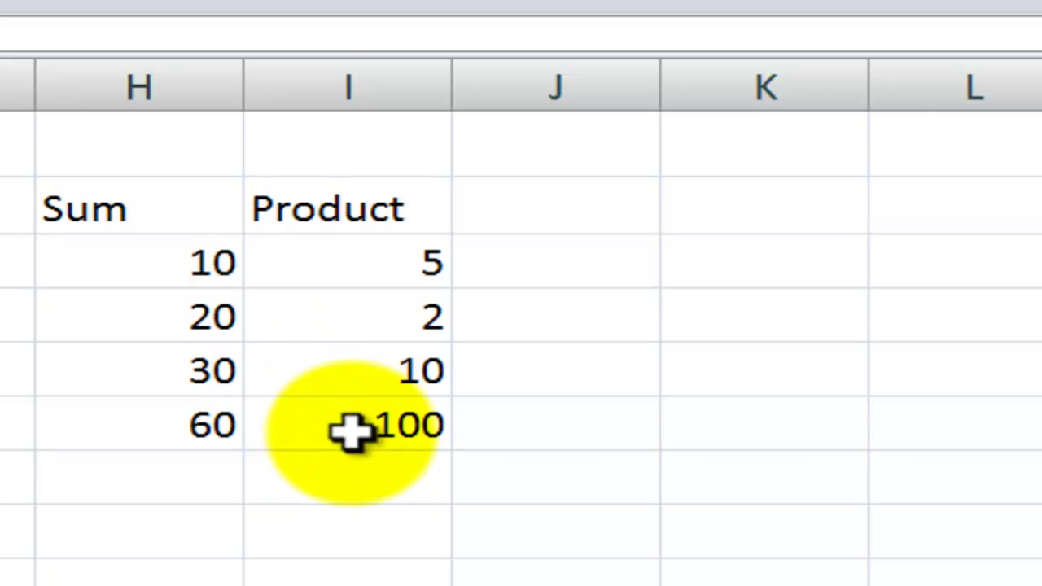
Examine the PRODUCT formula in I6, including its number1 argument, and the SUM formula in H6, leaving both unedited
{"action": "double_click", "coordinate": [355, 422]}
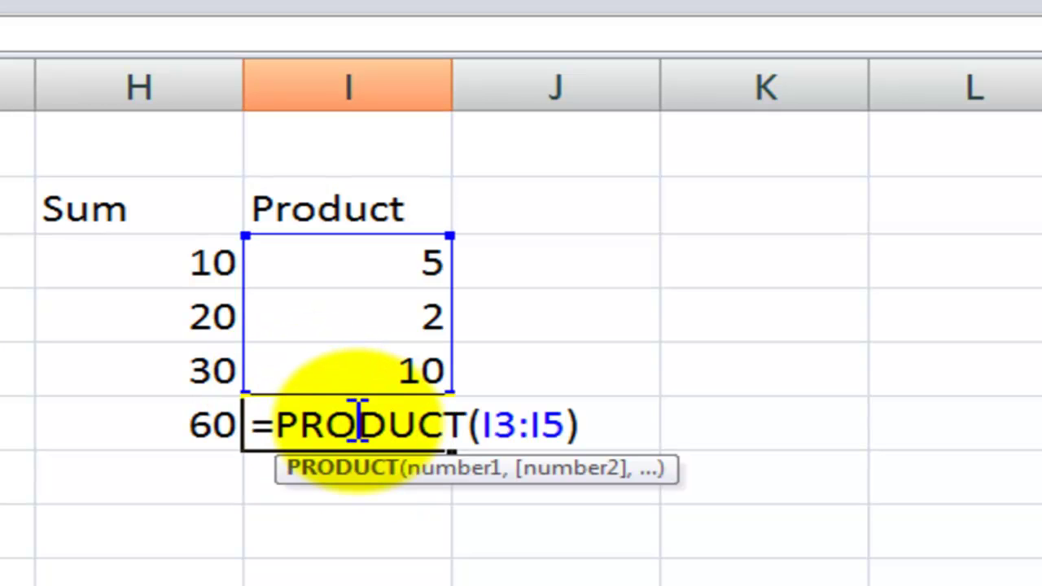
{"action": "key", "text": "ctrl+Return"}
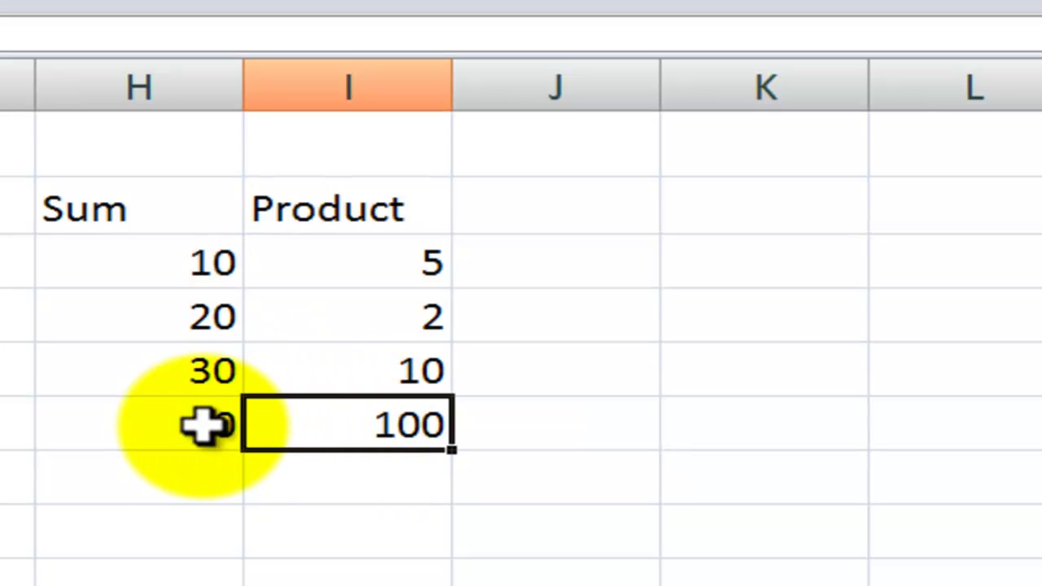
{"action": "double_click", "coordinate": [204, 424]}
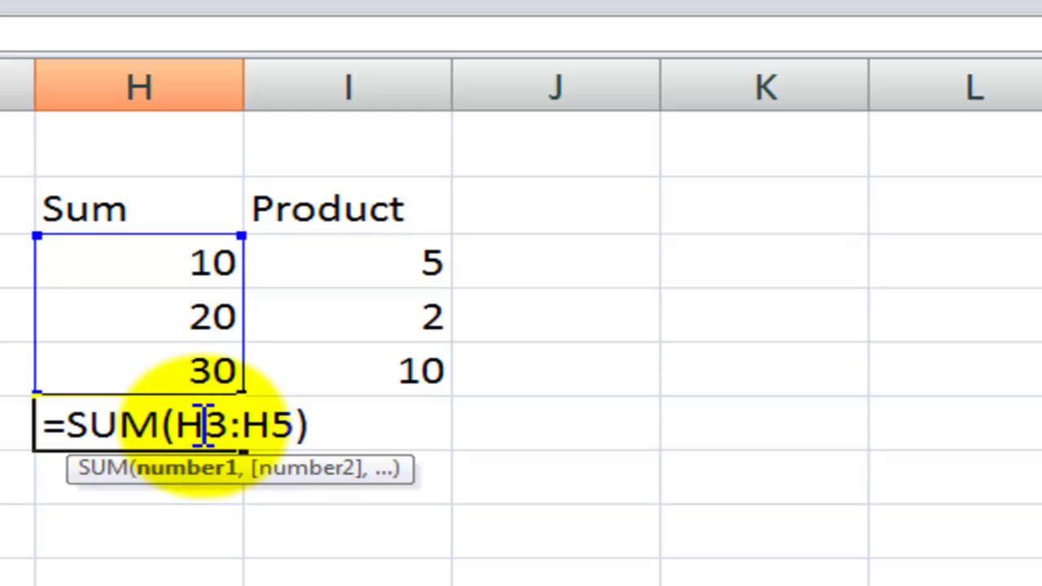
{"action": "key", "text": "ctrl+Return"}
{"action": "double_click", "coordinate": [340, 424]}
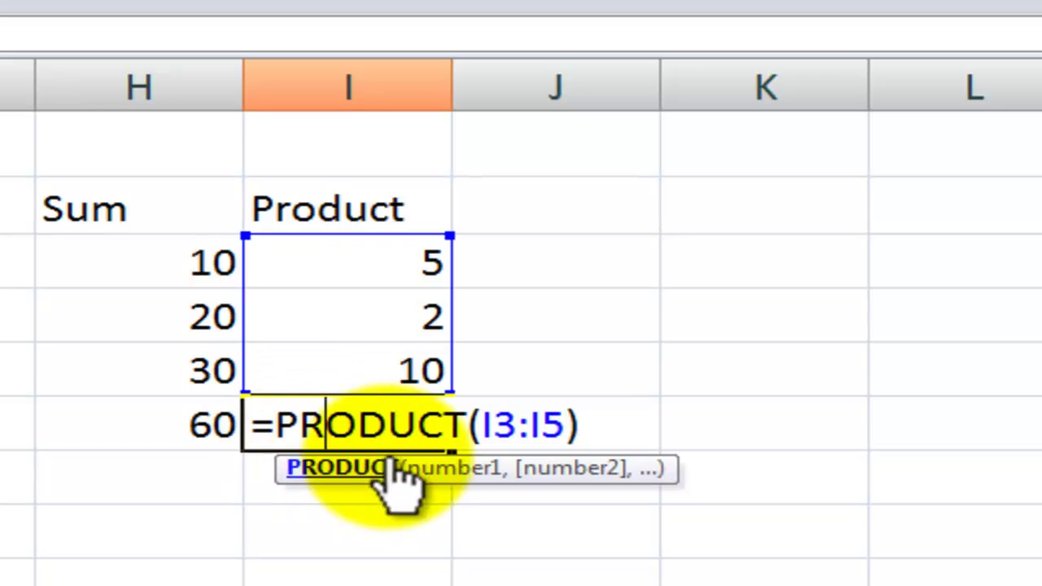
{"action": "left_click", "coordinate": [444, 476]}
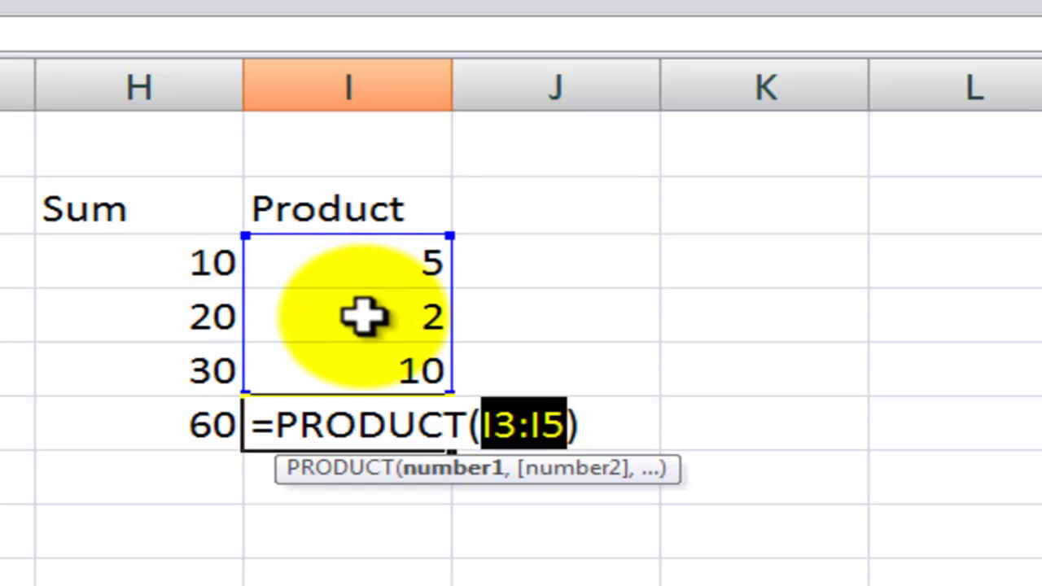
{"action": "key", "text": "ctrl+Return"}
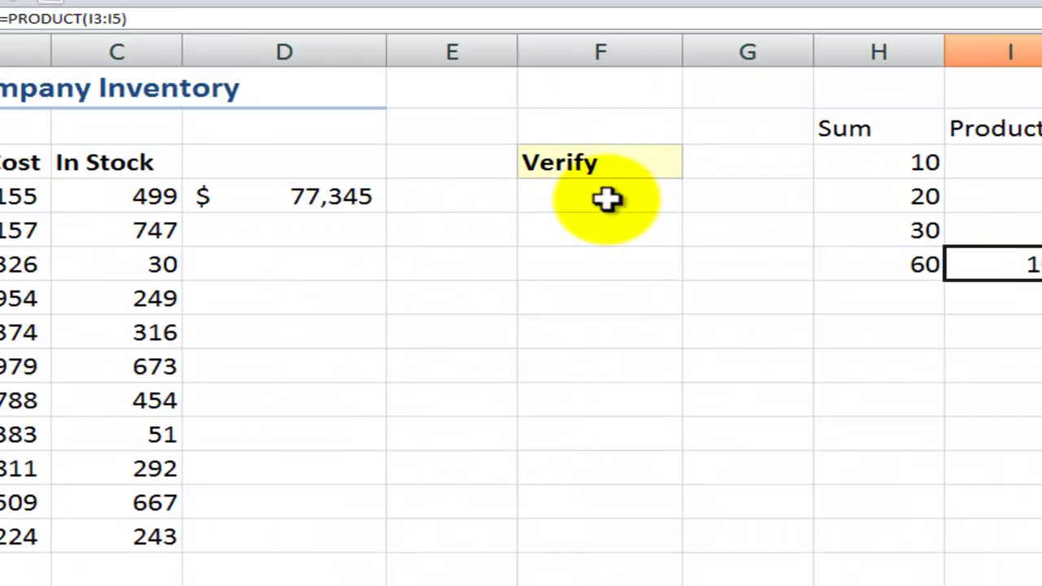
Enter =PRODUCT(B4,C4) in cell F4 under Verify and fill the formula down through F14
{"action": "left_click", "coordinate": [605, 201]}
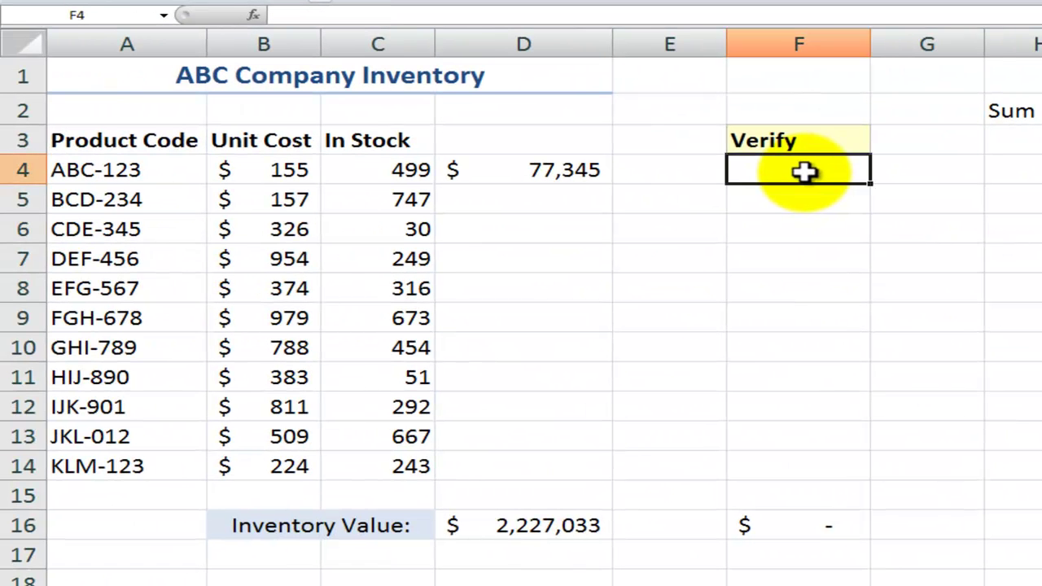
{"action": "double_click", "coordinate": [537, 169]}
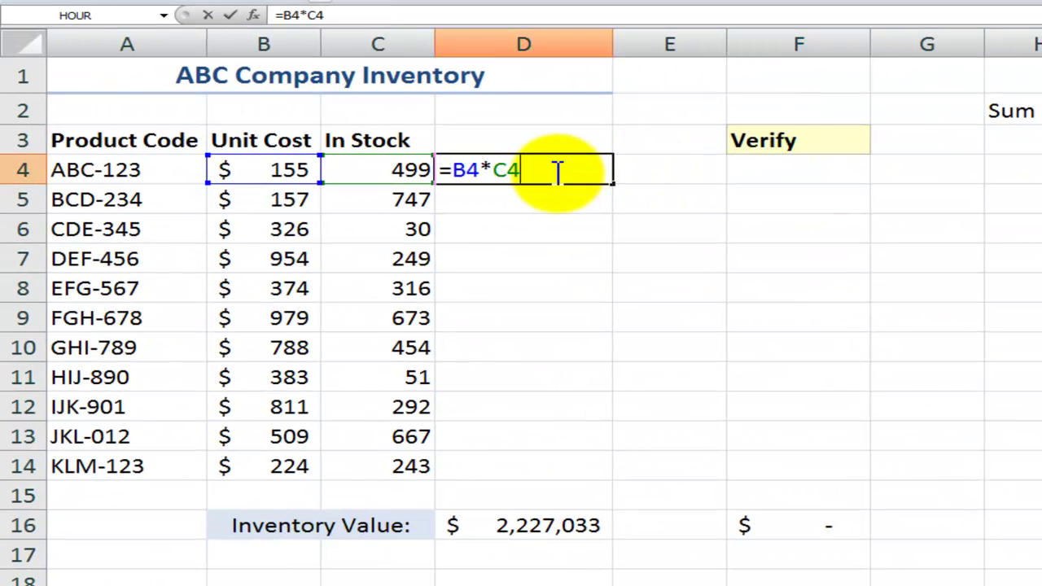
{"action": "left_click", "coordinate": [773, 171]}
{"action": "type", "text": "="}
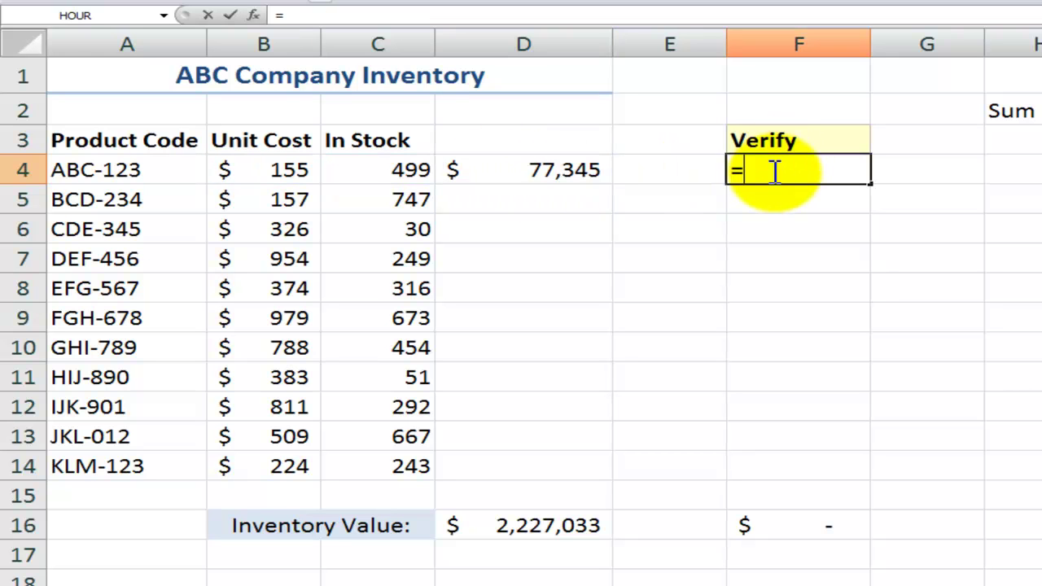
{"action": "type", "text": "produ"}
{"action": "key", "text": "Tab"}
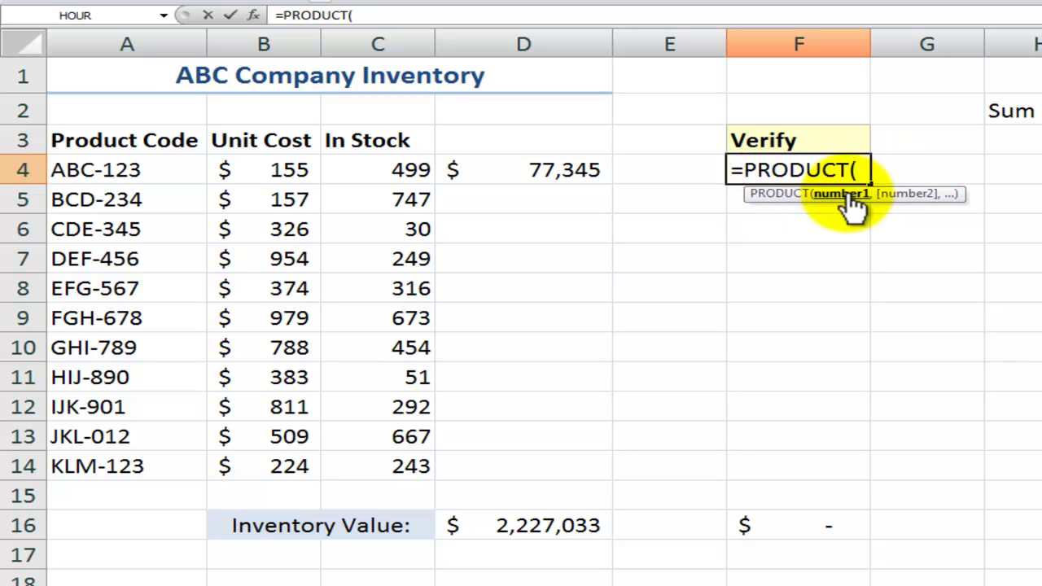
{"action": "left_click", "coordinate": [272, 170]}
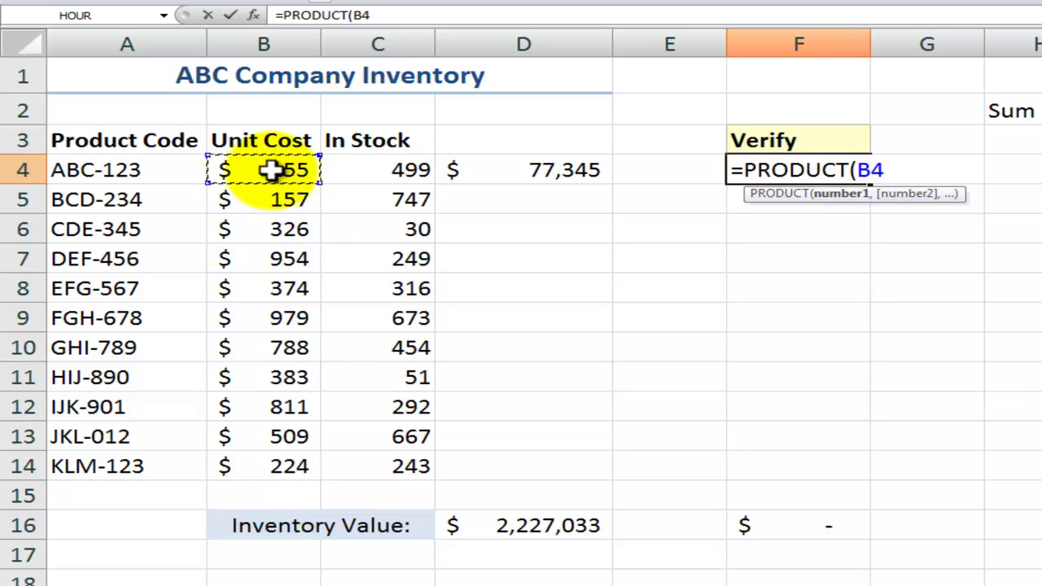
{"action": "type", "text": ","}
{"action": "left_click", "coordinate": [390, 168]}
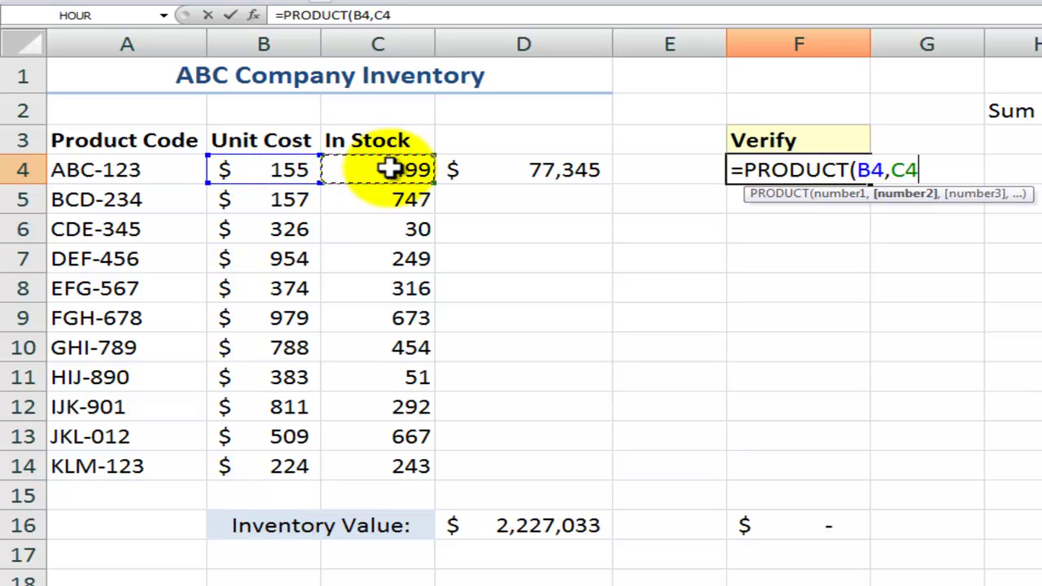
{"action": "type", "text": ")"}
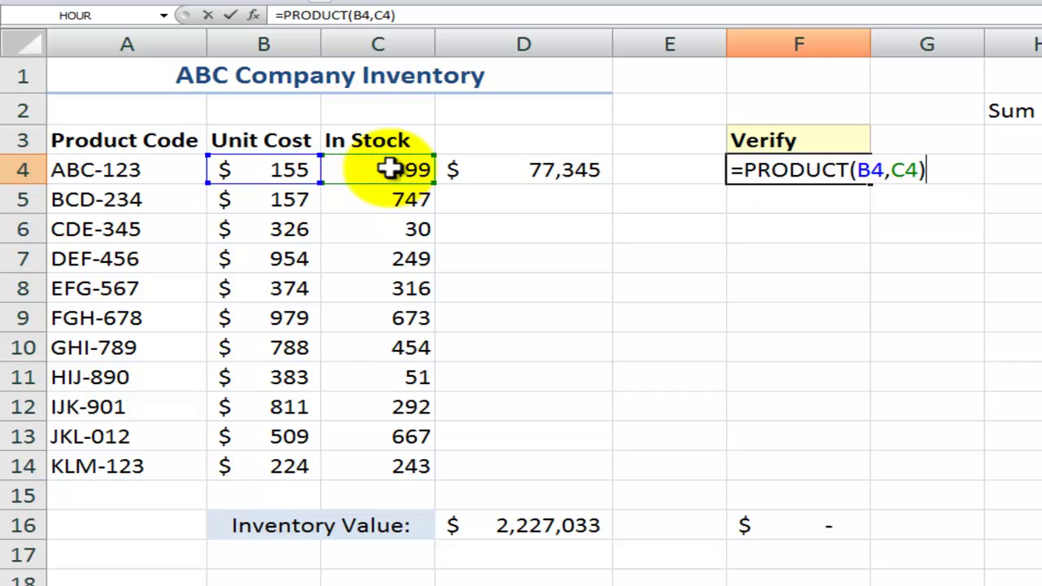
{"action": "key", "text": "ctrl+Return"}
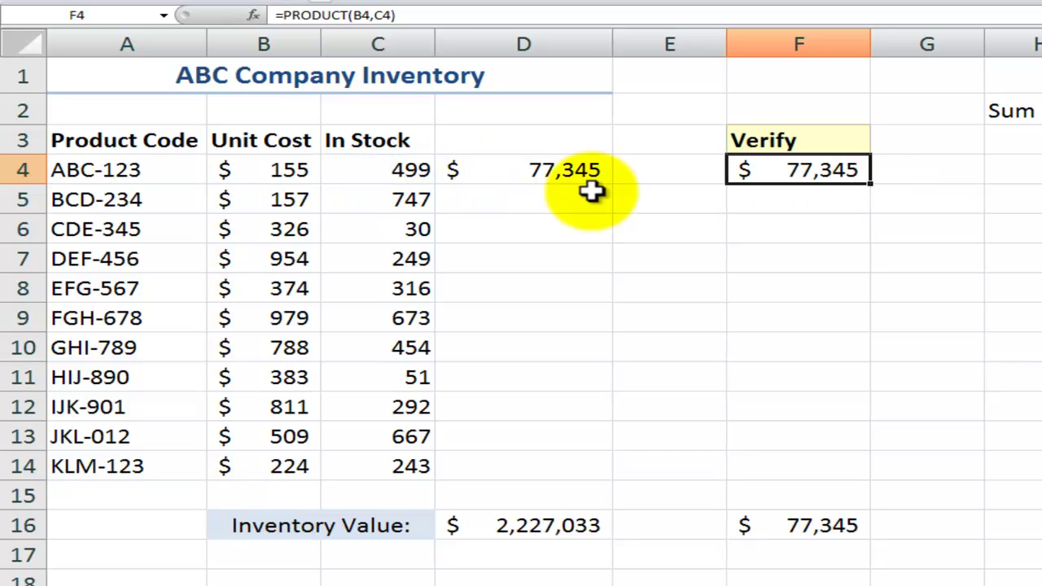
{"action": "left_click_drag", "start_coordinate": [870, 185], "coordinate": [854, 481]}
Examine the SUM formula in F16 and the PRODUCT formula in F4 without editing them
{"action": "double_click", "coordinate": [810, 527]}
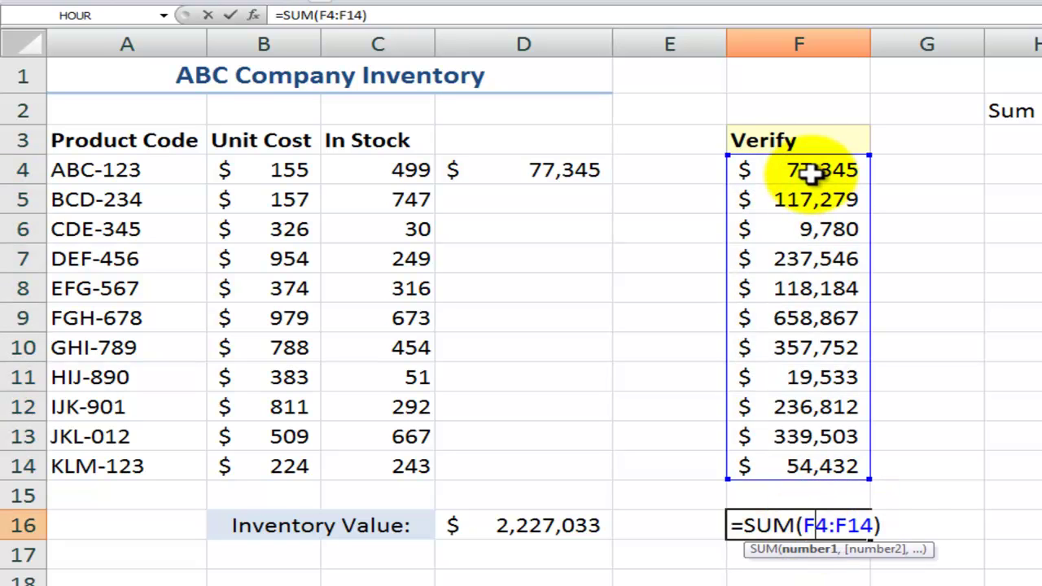
{"action": "key", "text": "Escape"}
{"action": "double_click", "coordinate": [810, 171]}
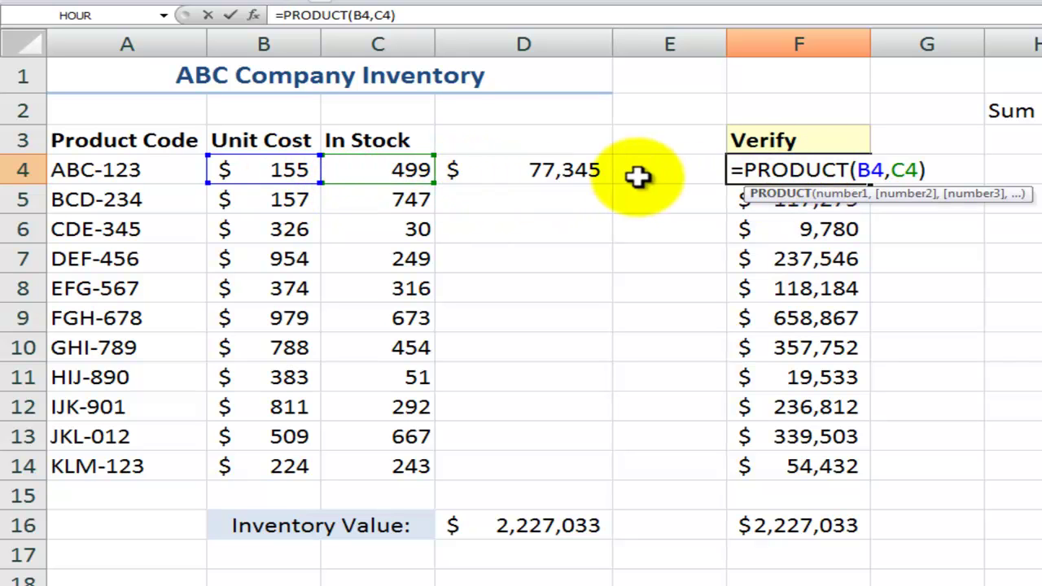
{"action": "key", "text": "Escape"}
{"action": "double_click", "coordinate": [811, 525]}
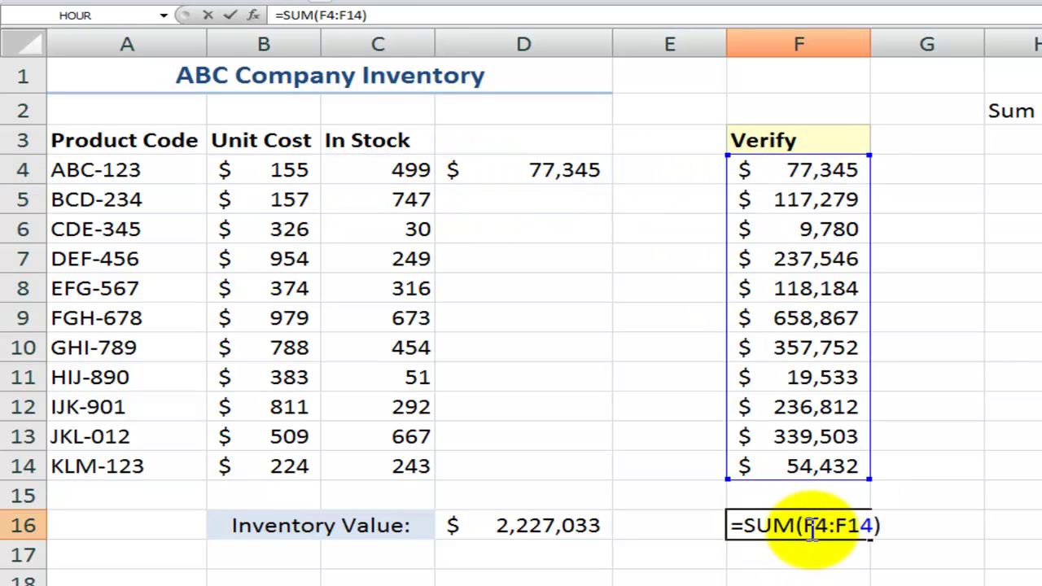
{"action": "key", "text": "Escape"}
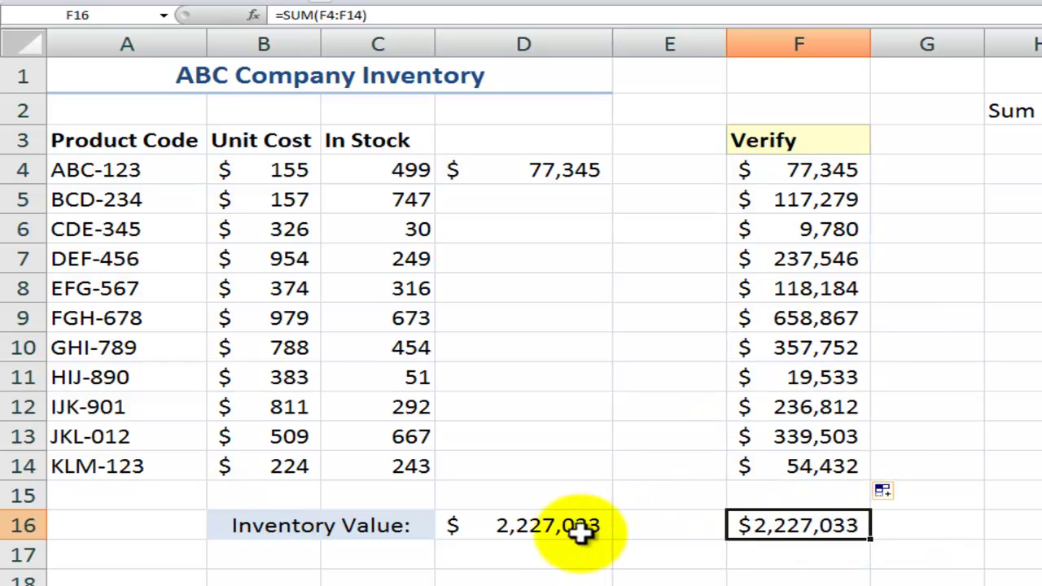
Check the SUMPRODUCT formula in D16, and clear the row calculation from cell D4
{"action": "left_click", "coordinate": [529, 525]}
{"action": "double_click", "coordinate": [529, 525]}
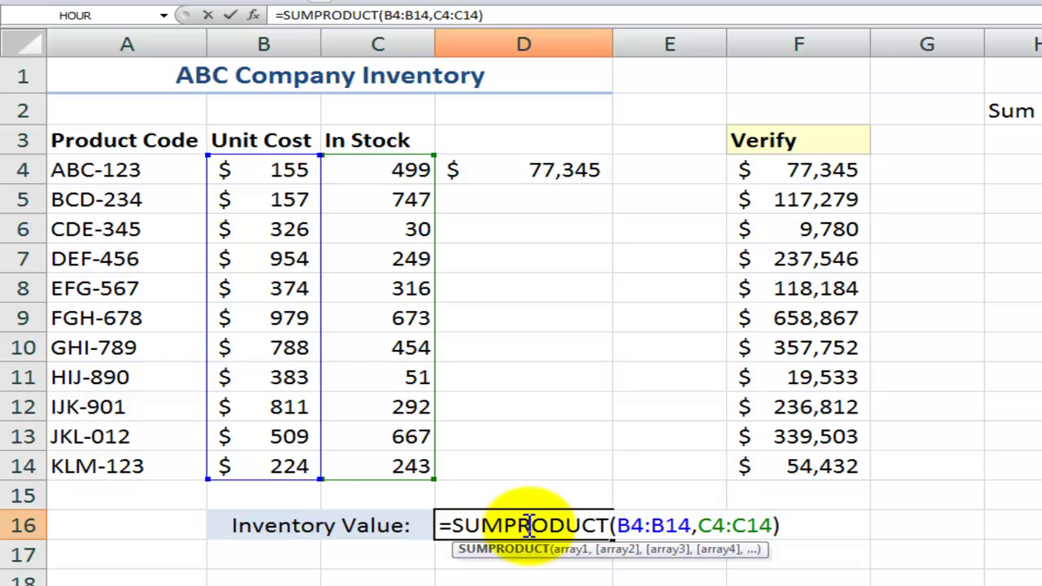
{"action": "left_click", "coordinate": [525, 176]}
{"action": "key", "text": "Delete"}
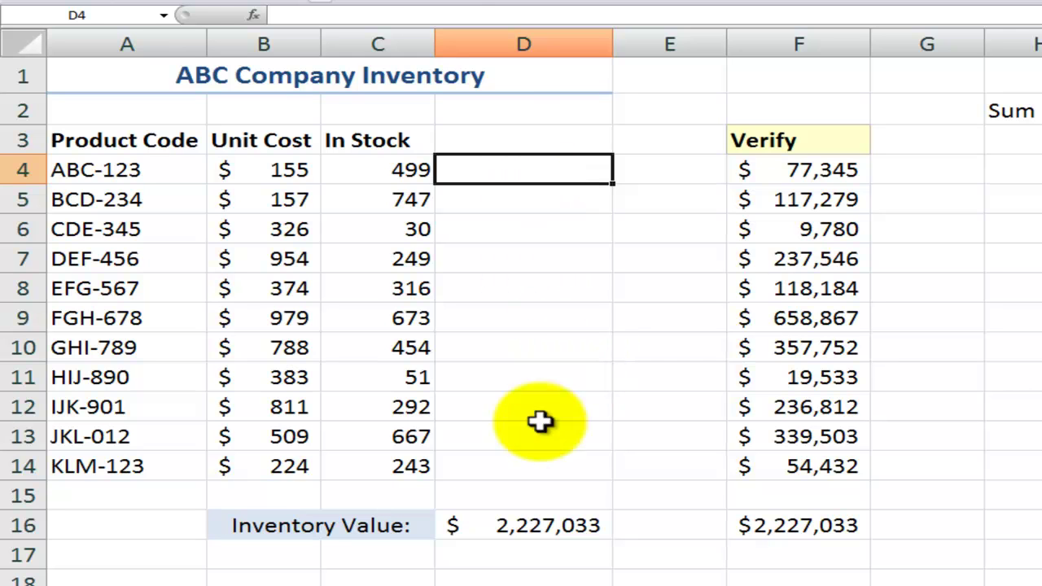
Review the SUMPRODUCT formula in D16, highlighting its array1 argument, and keep the formula as it is
{"action": "double_click", "coordinate": [519, 526]}
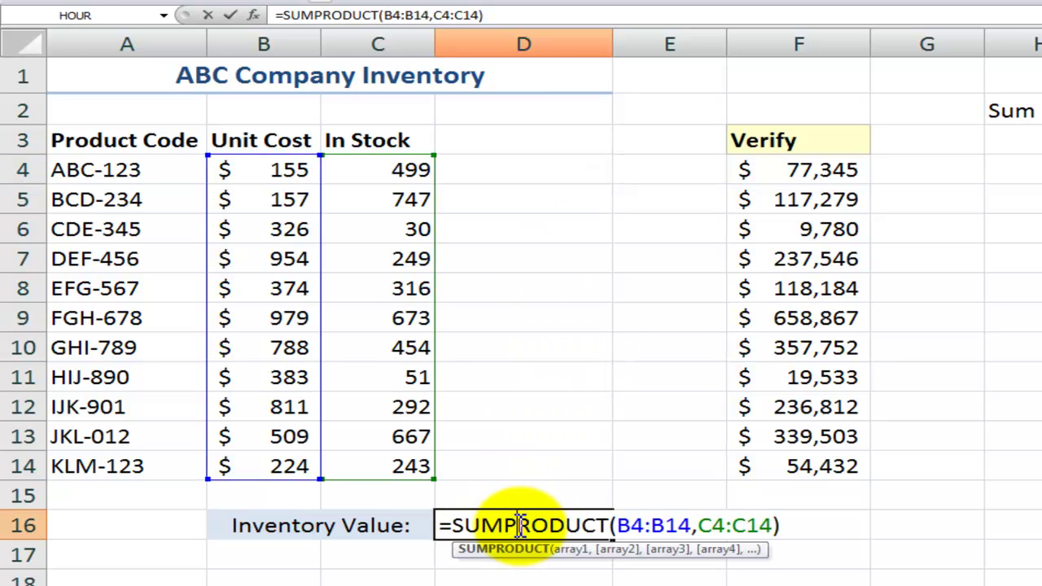
{"action": "left_click", "coordinate": [575, 550]}
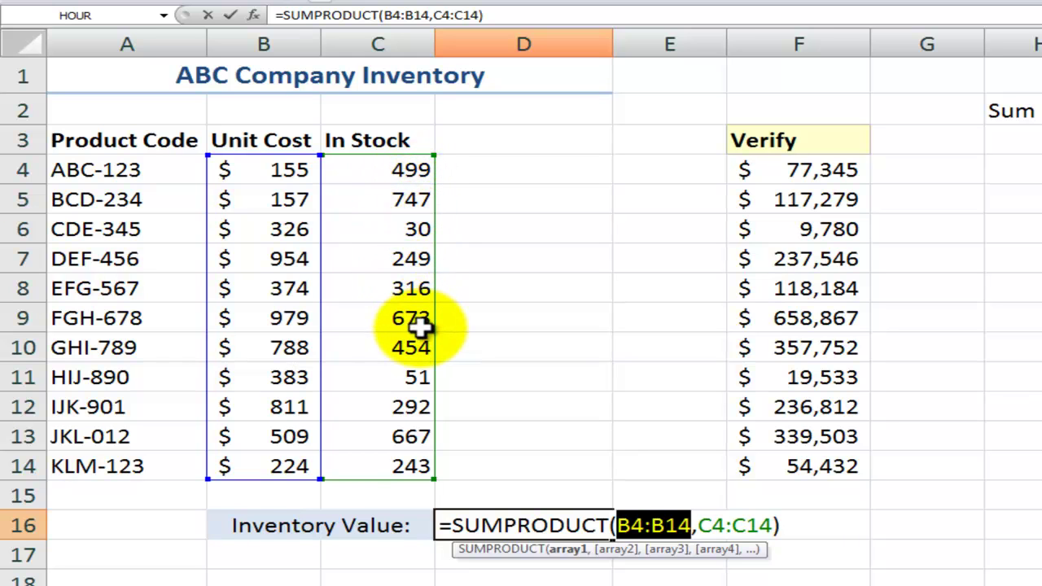
{"action": "key", "text": "ctrl+Return"}
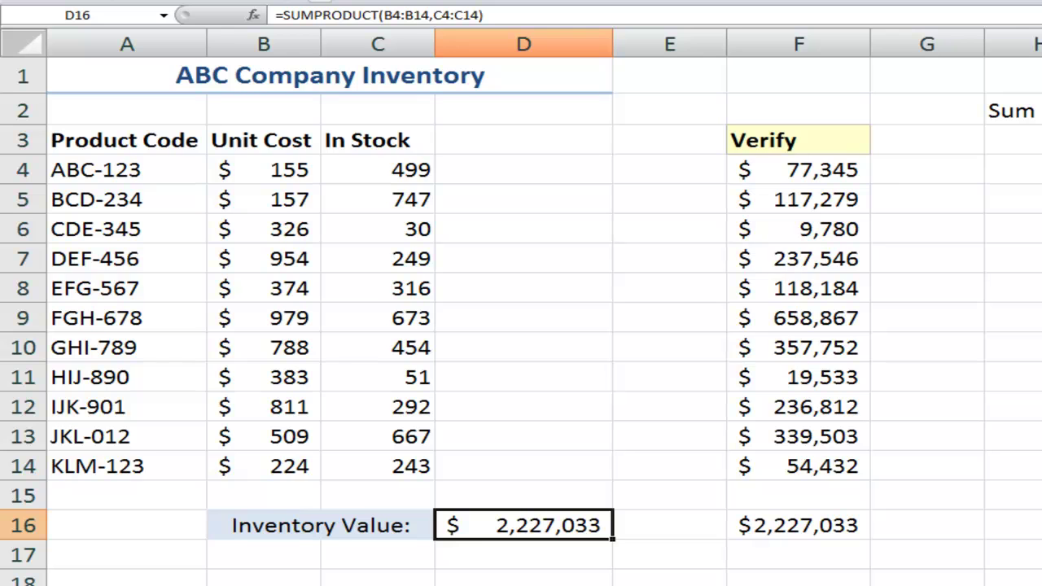
Move past the Sales Totals for 2010 worksheet to the sheet headed The 50 Best Tips, Tricks & Techniques
{"action": "key", "text": "ctrl+Page_Down"}
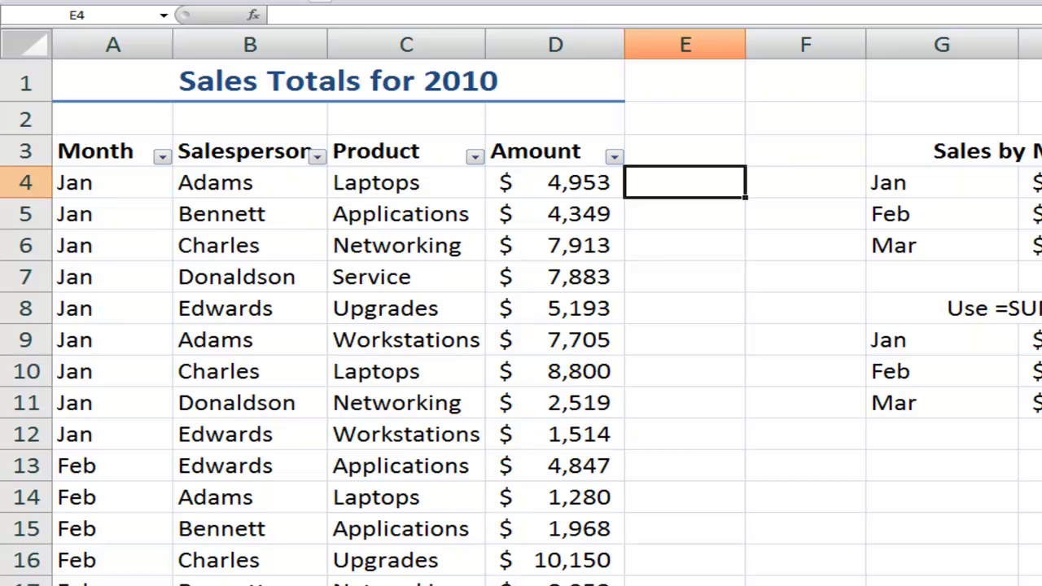
{"action": "key", "text": "ctrl+Page_Down"}
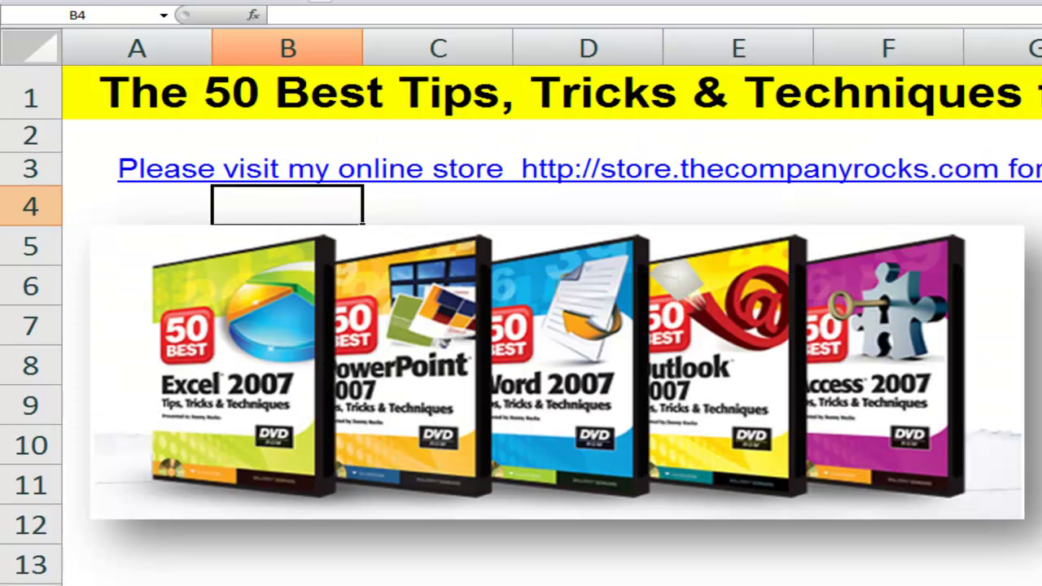